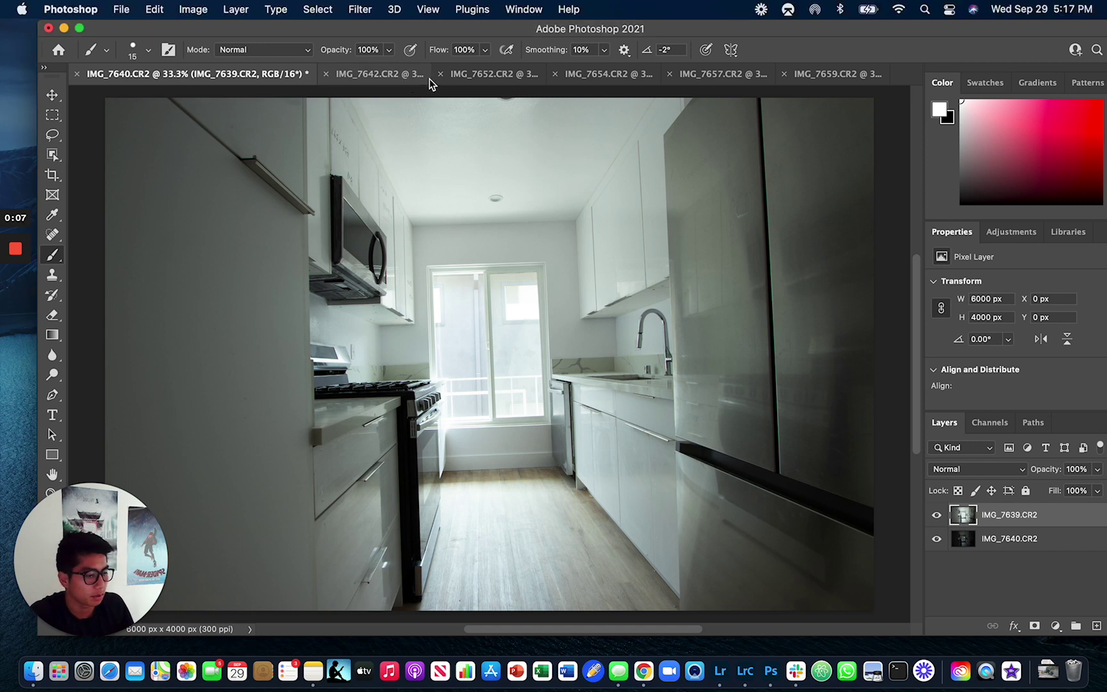
- Look through the open room photos and return to the kitchen image IMG_7640.CR2
click(408, 78)
click(482, 85)
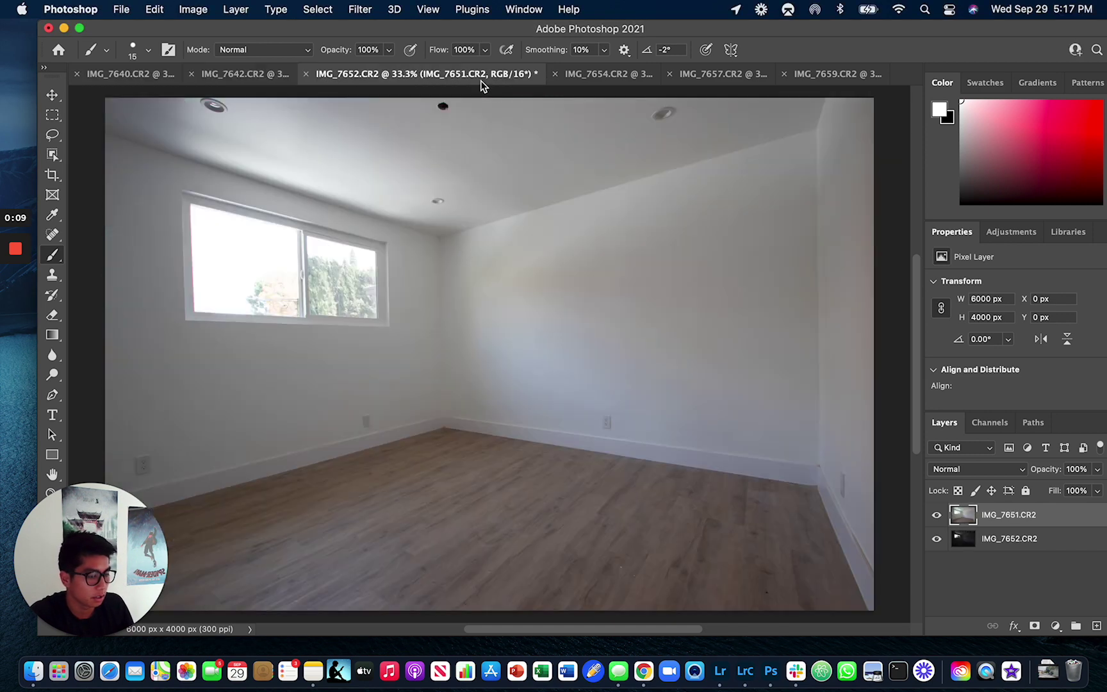
click(576, 81)
click(148, 78)
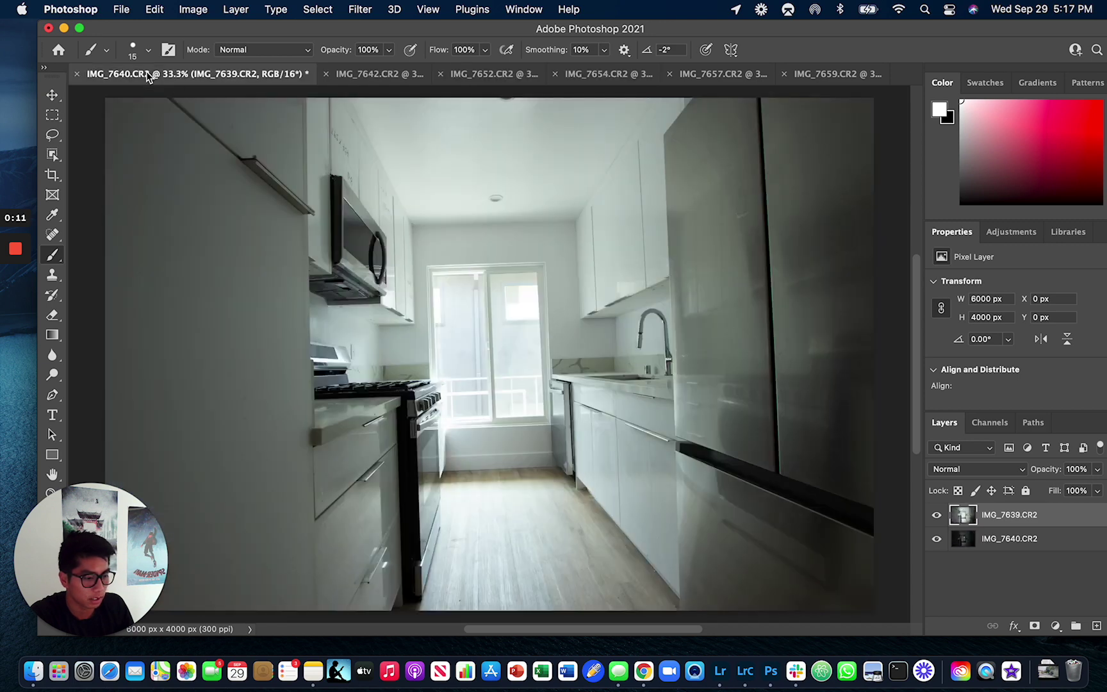
- Move the bright IMG_7639.CR2 layer below the dark IMG_7640.CR2 layer
click(1003, 543)
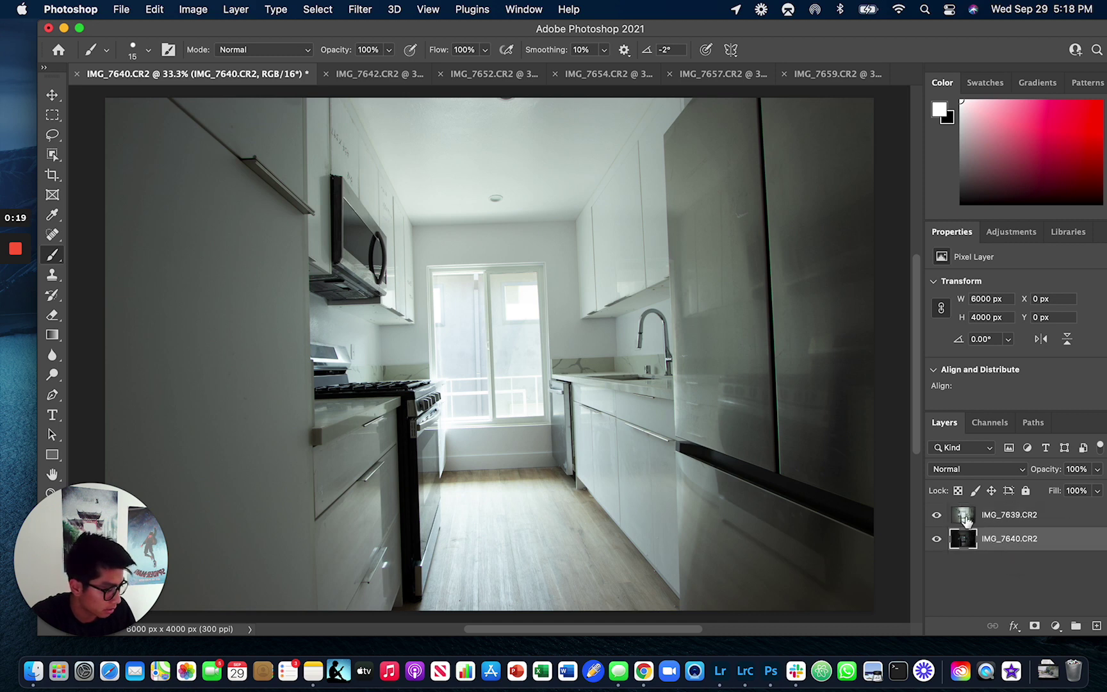
click(977, 520)
click(1001, 545)
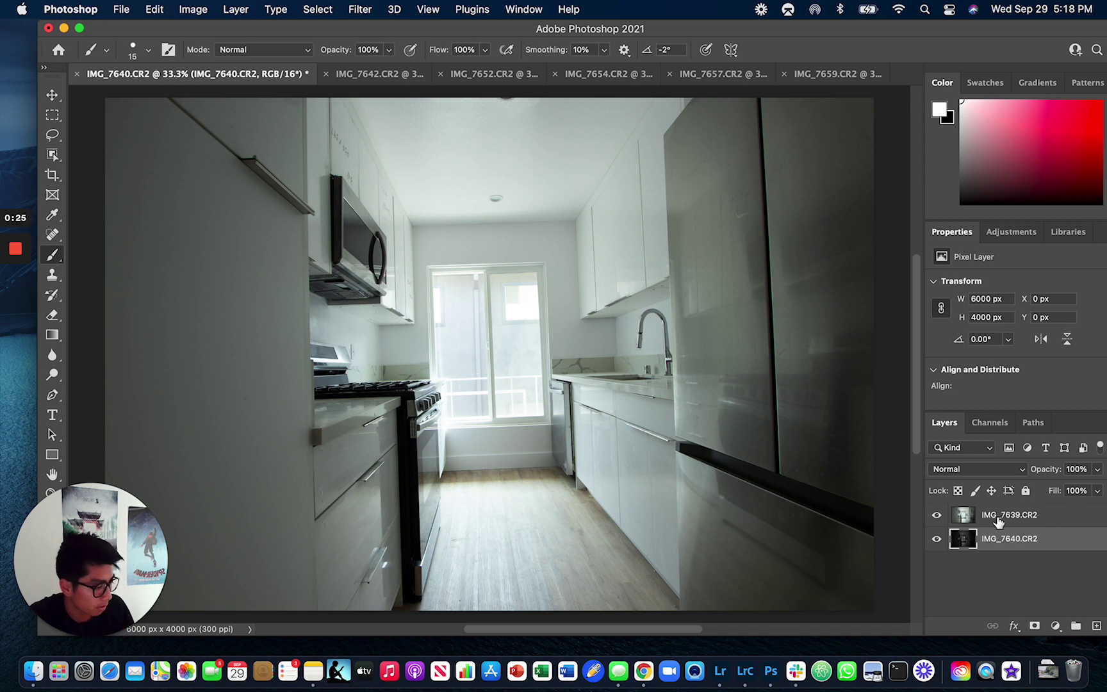
drag(993, 520, 997, 555)
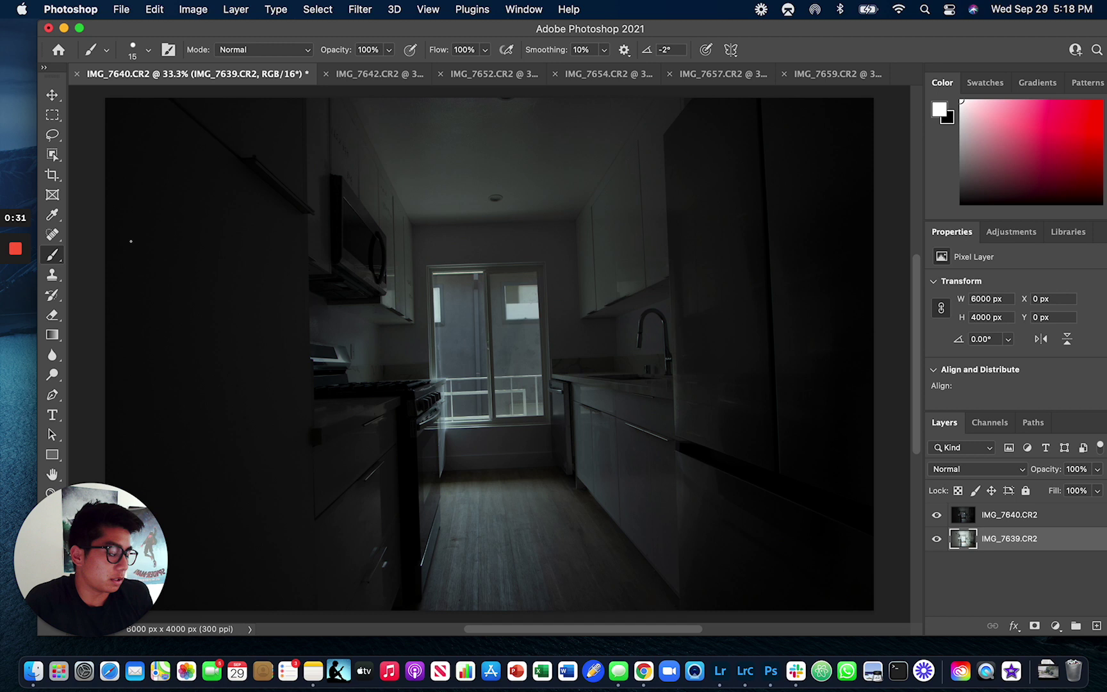
mouse_move(14, 215)
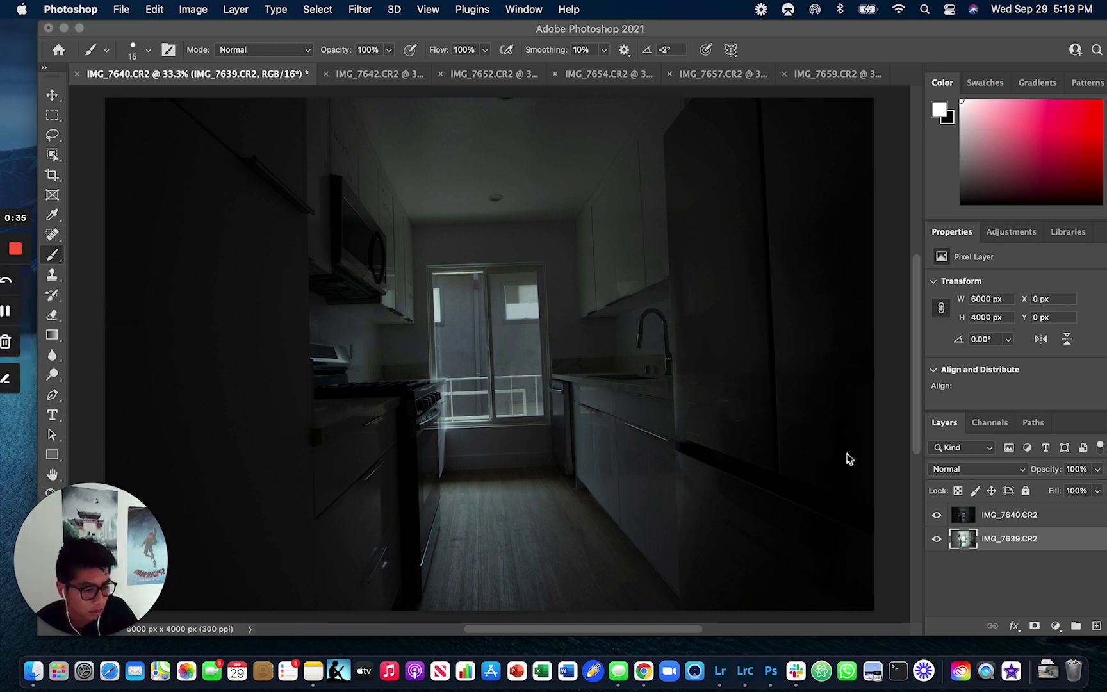
- Add a layer mask to the dark IMG_7640.CR2 layer and invert the mask to black
click(988, 520)
click(994, 540)
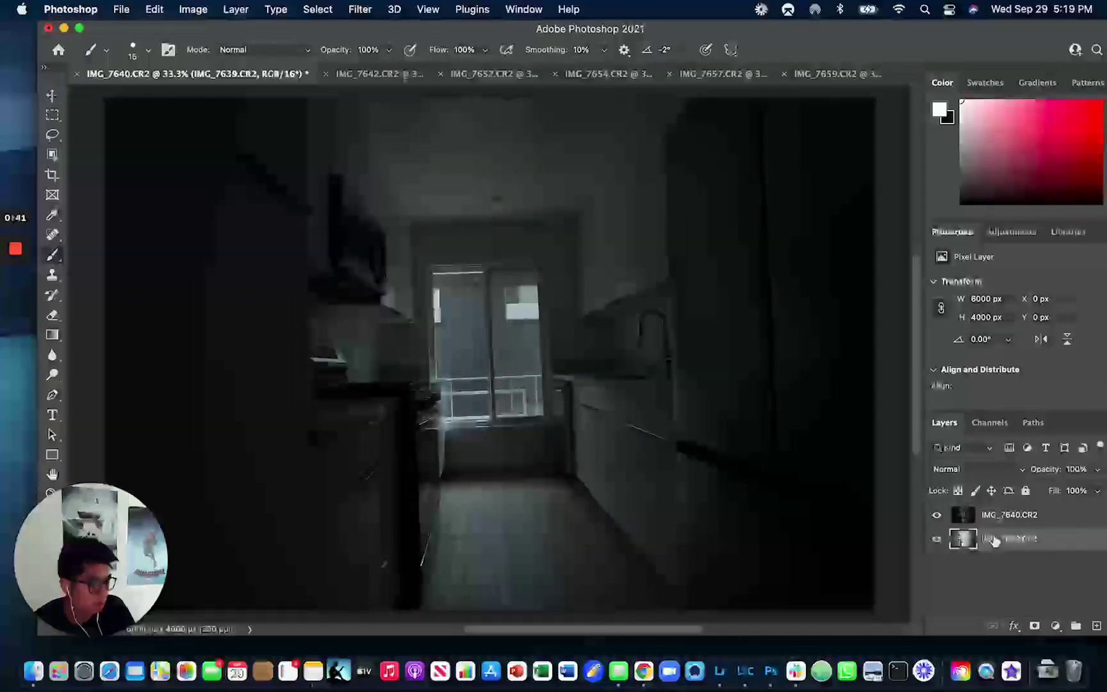
click(1003, 514)
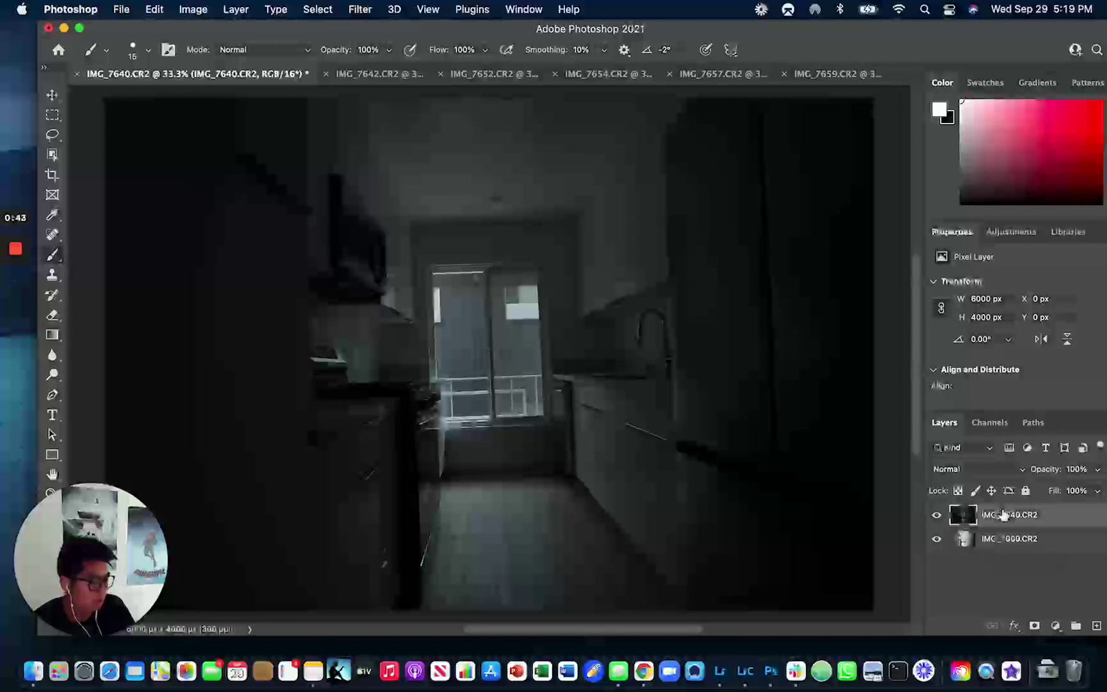
click(1034, 626)
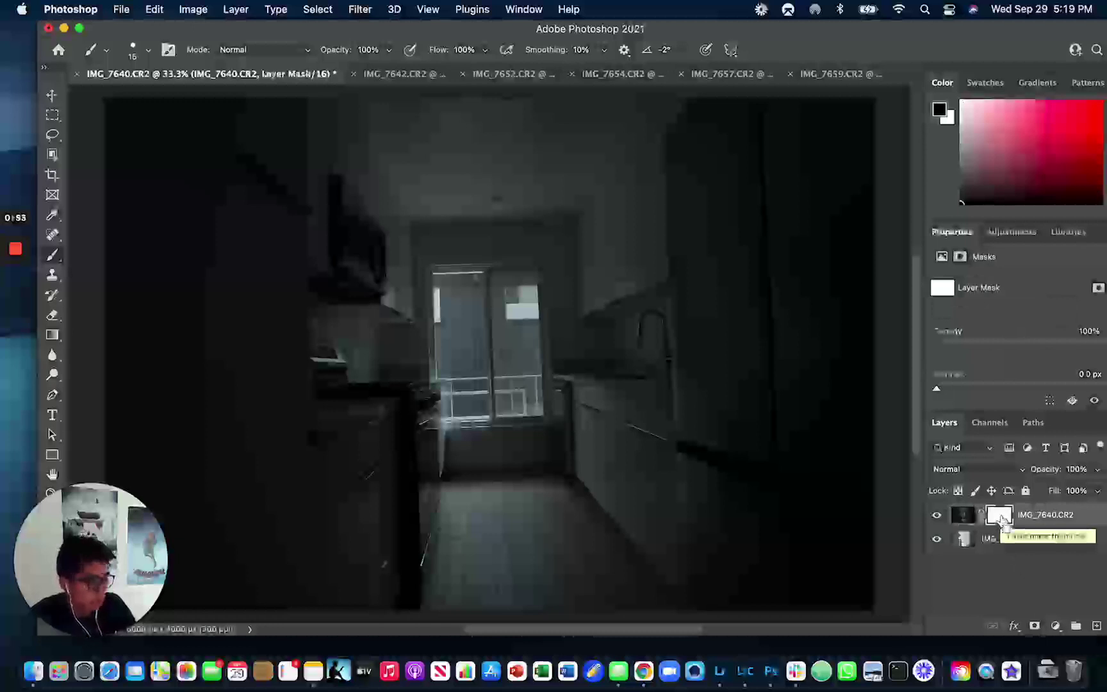
key(super+i)
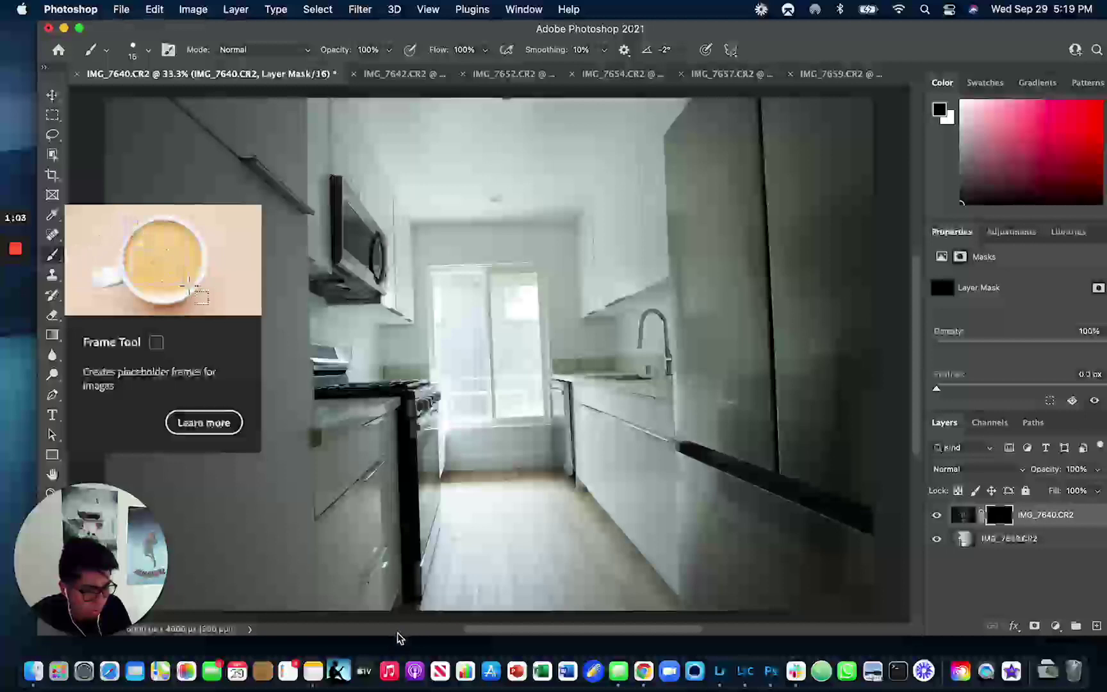
drag(396, 636, 392, 456)
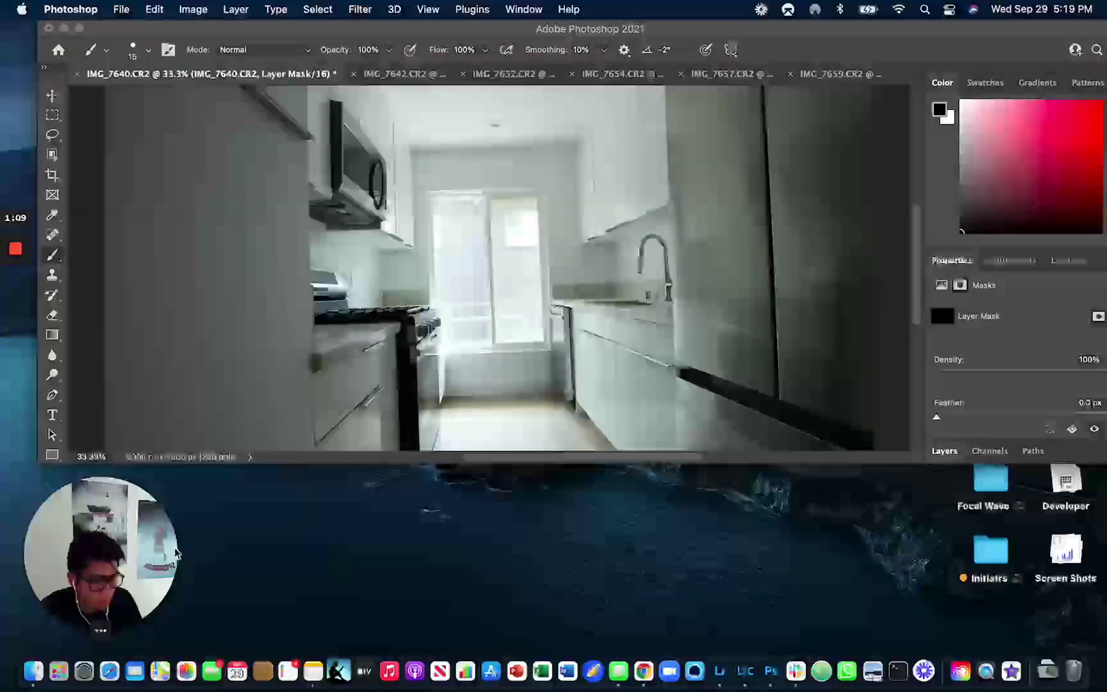
click(441, 456)
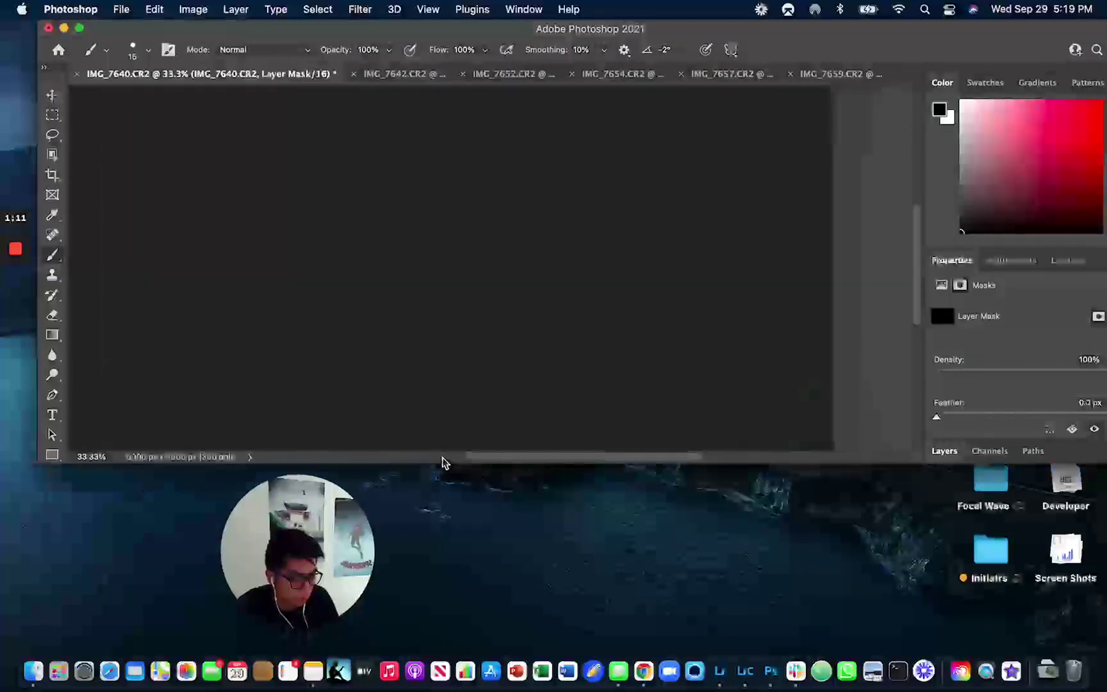
drag(440, 462, 419, 644)
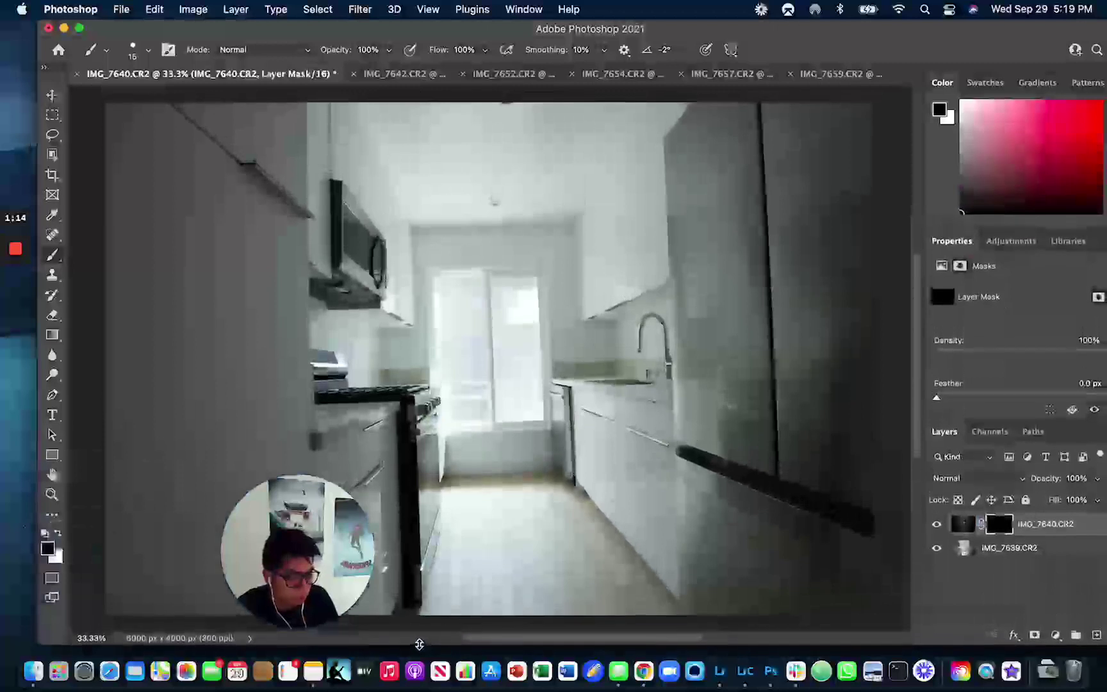
- Set the foreground colour to white and the brush size to 50 px, and paint first mask strokes over the left window pane
click(59, 532)
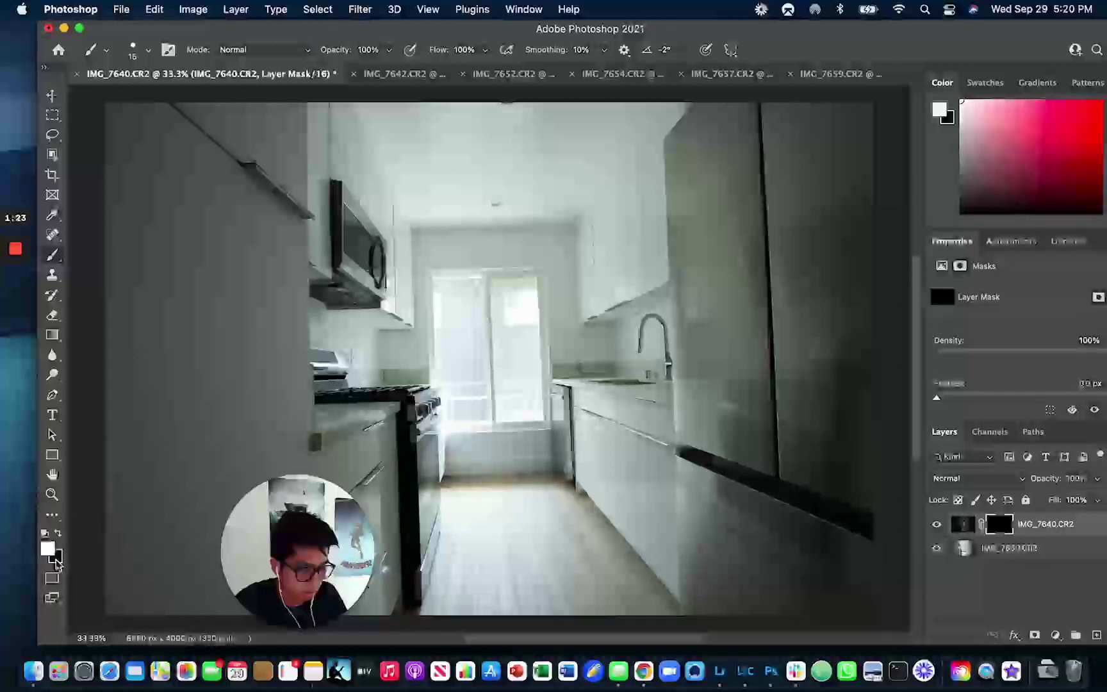
scroll(490, 361, up, 5)
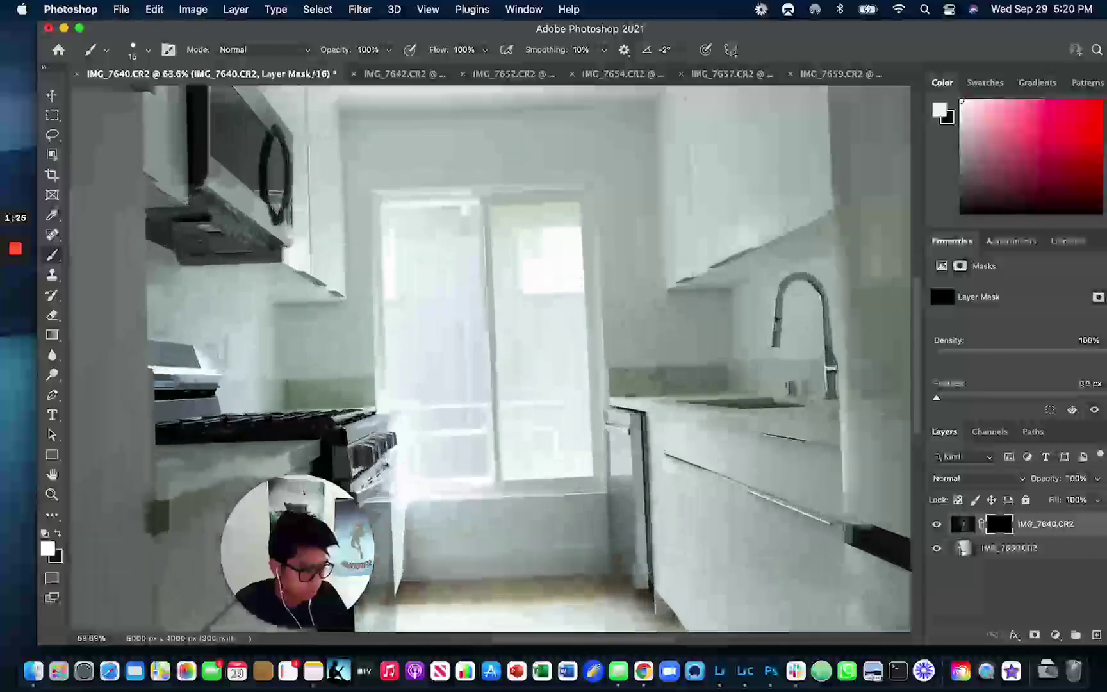
click(148, 49)
text(55)
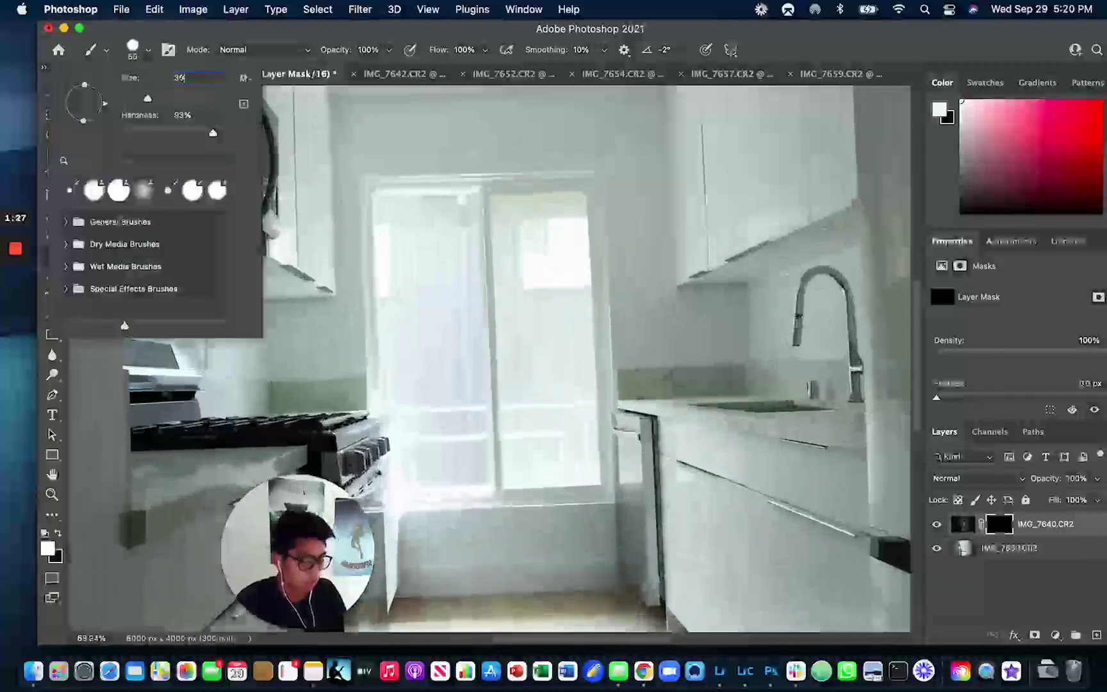
key(Return)
mouse_move(423, 269)
mouse_down()
mouse_move(421, 375)
mouse_move(391, 256)
mouse_move(400, 326)
mouse_move(391, 225)
mouse_move(385, 269)
mouse_move(402, 343)
mouse_move(448, 448)
mouse_move(444, 437)
mouse_up()
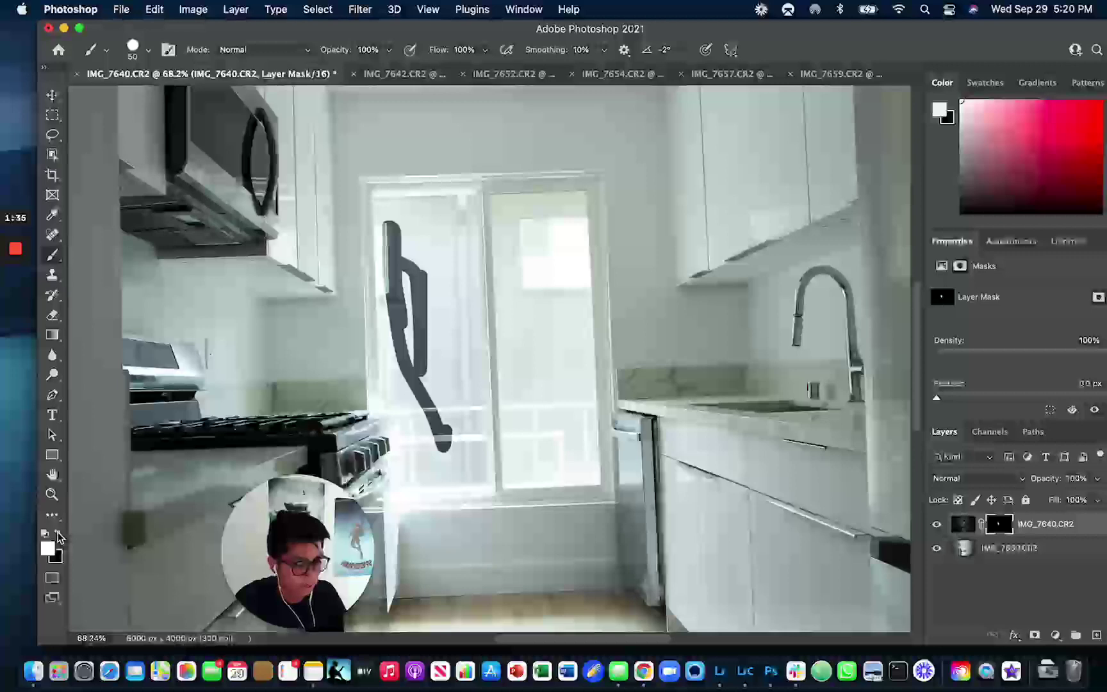
- Paint black over part of the revealed strokes to hide them again, and restore white as the foreground colour
click(58, 535)
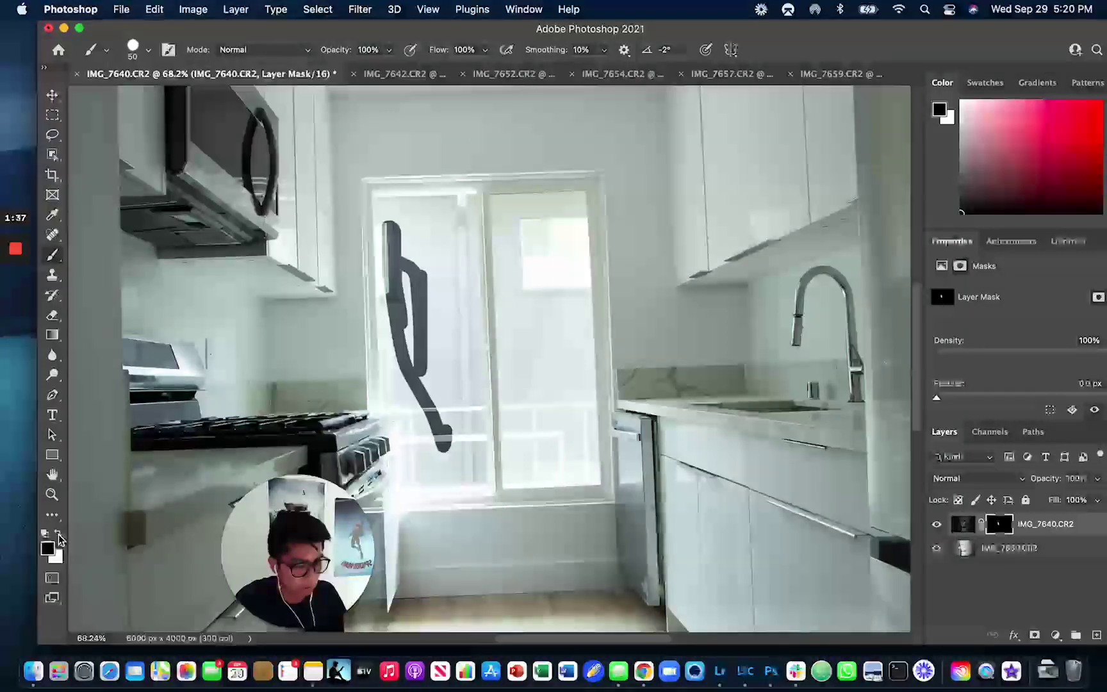
drag(415, 272, 415, 368)
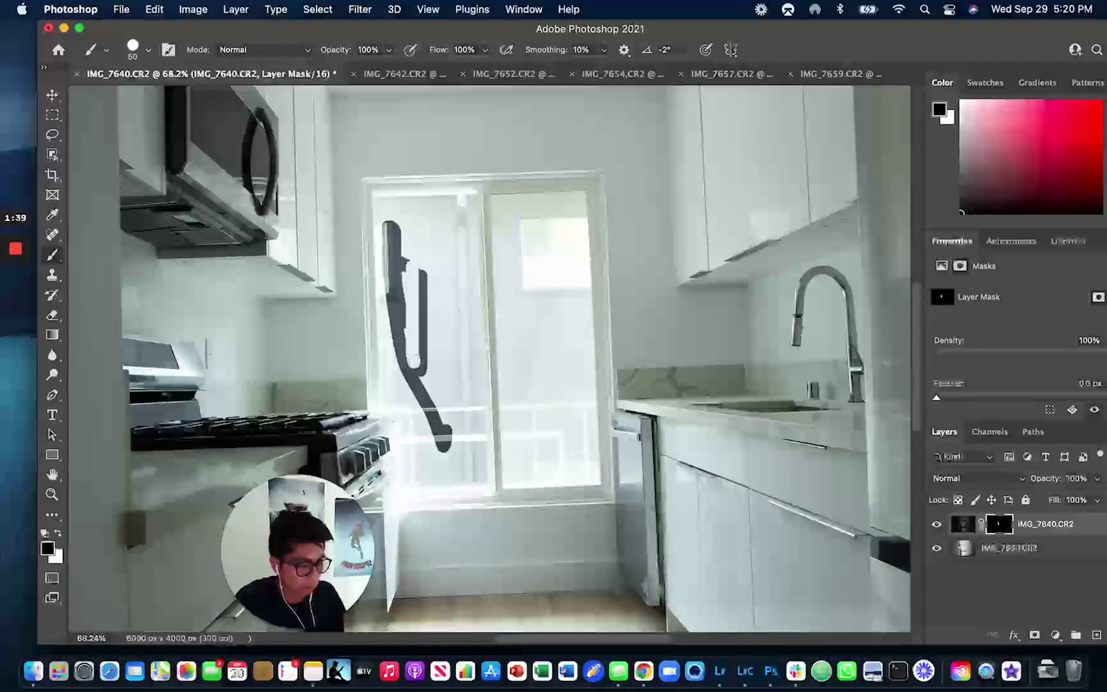
click(60, 533)
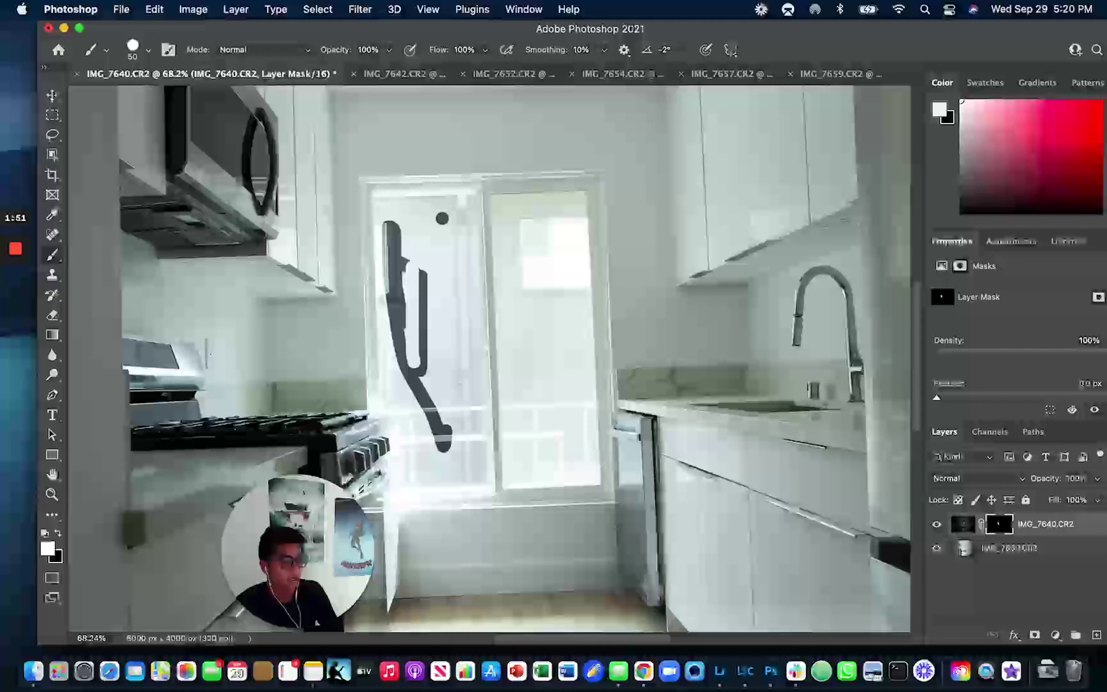
- Paint more white strokes on the mask down and across the right half of the left window pane
drag(442, 218, 466, 443)
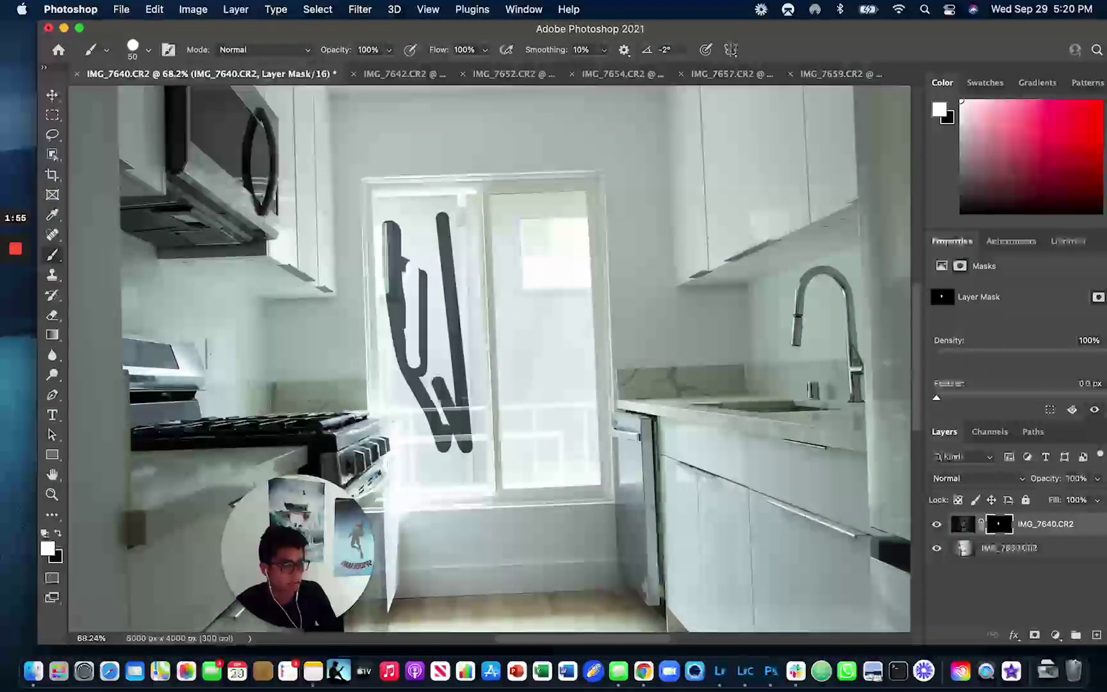
shift+click(468, 243)
shift+click(411, 213)
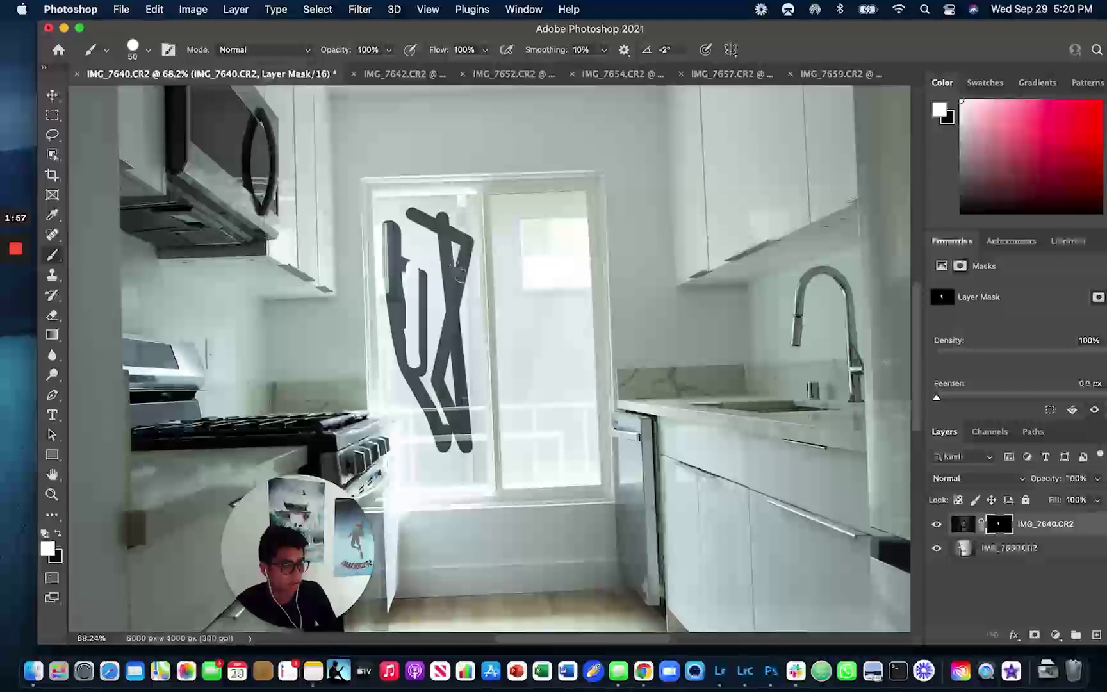
shift+click(468, 284)
- Set the brush size to 10 px and paint a straight white mask line along the left pane's top edge
key(super+plus)
key(super+plus)
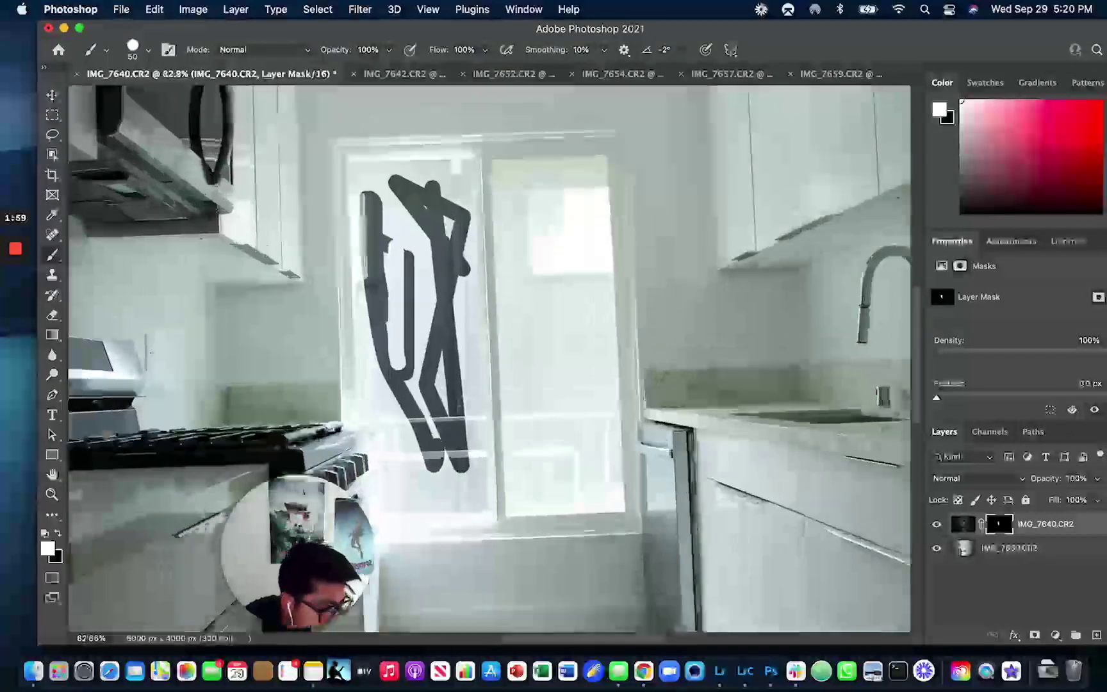
scroll(522, 330, up, 5)
scroll(522, 330, left, 4)
scroll(522, 330, up, 3)
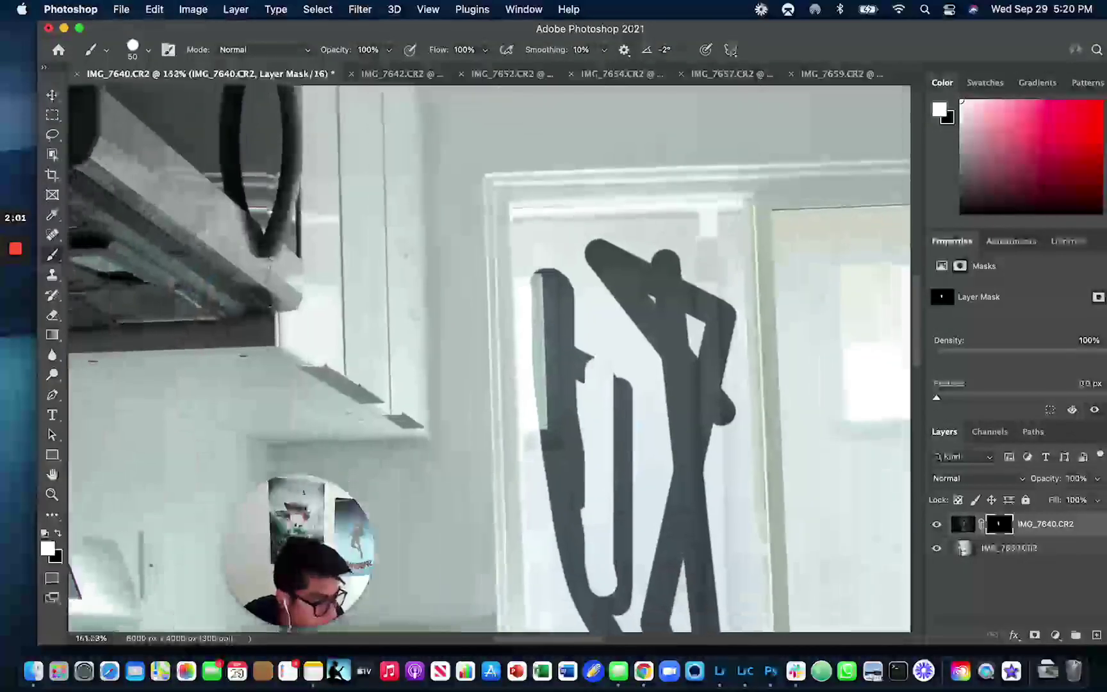
scroll(487, 358, right, 3)
scroll(487, 359, up, 2)
click(142, 56)
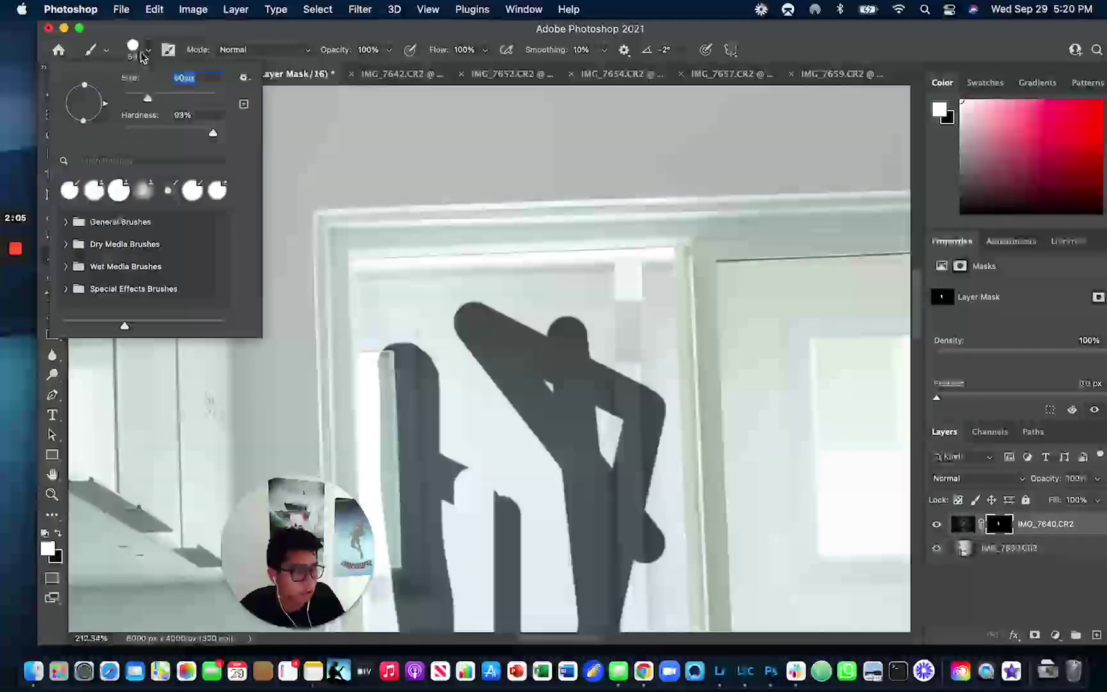
text(10)
key(Return)
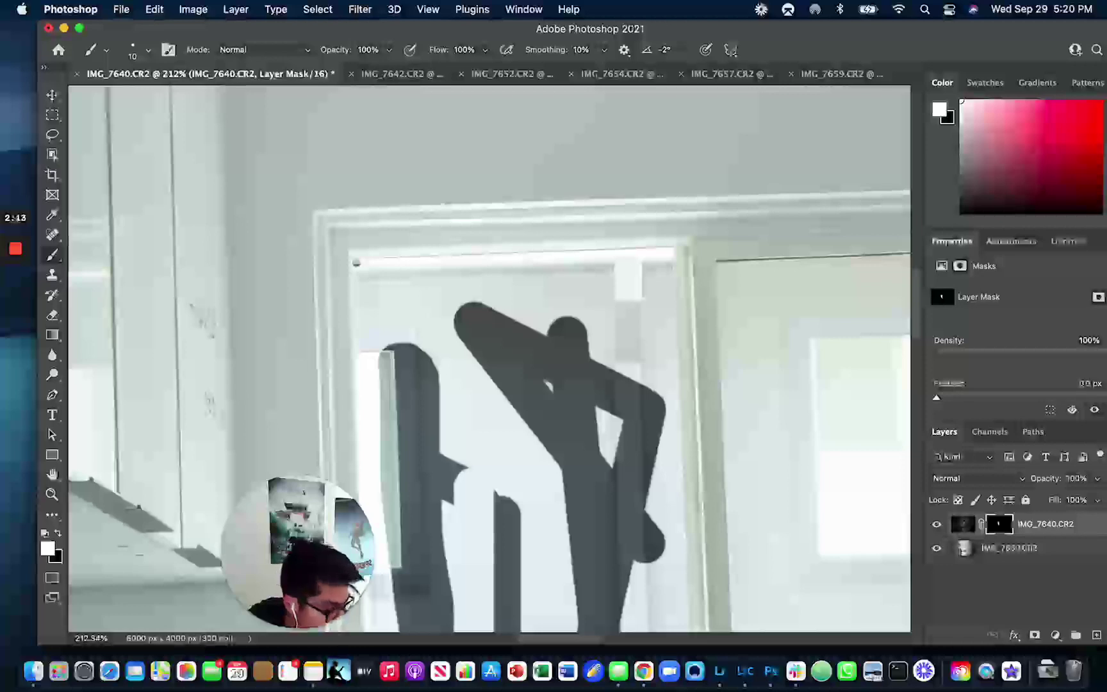
shift+click(674, 250)
- Continue the straight white mask outline down the left pane's right edge and along its bottom edge
scroll(674, 250, down, 10)
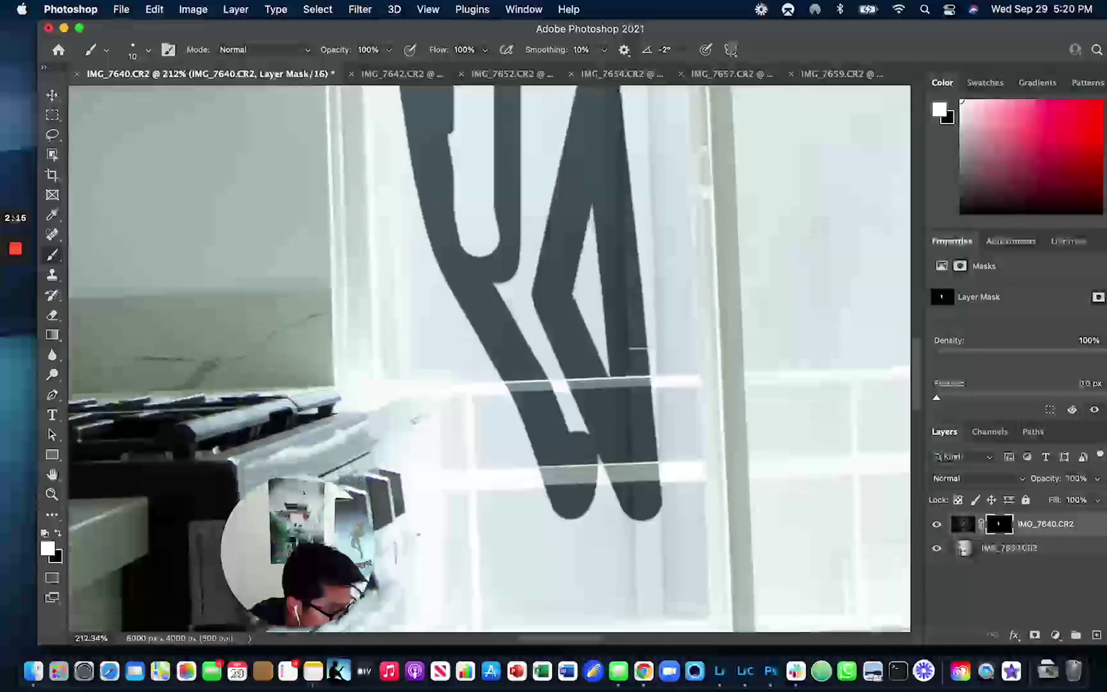
scroll(487, 358, down, 8)
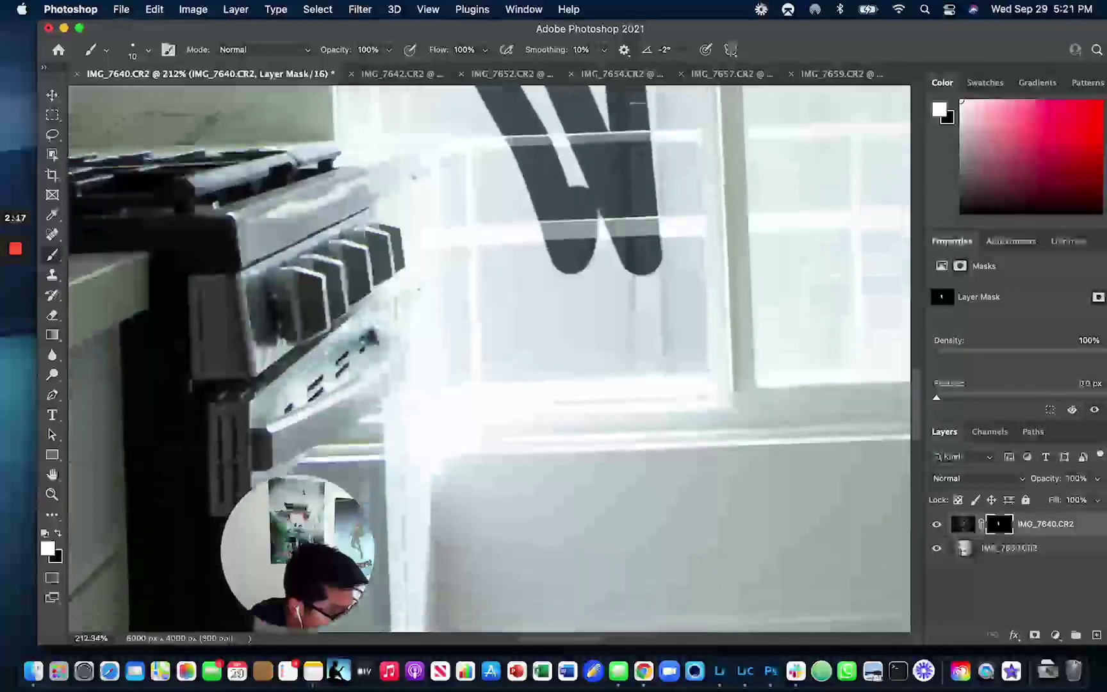
shift+click(706, 370)
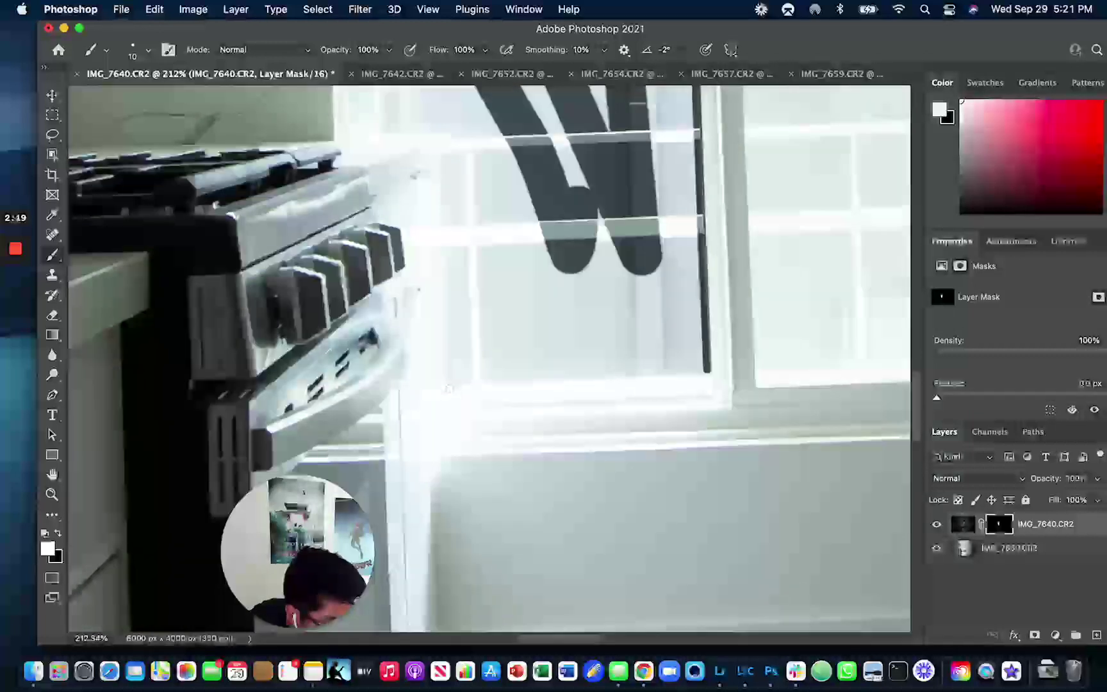
scroll(461, 379, down, 1)
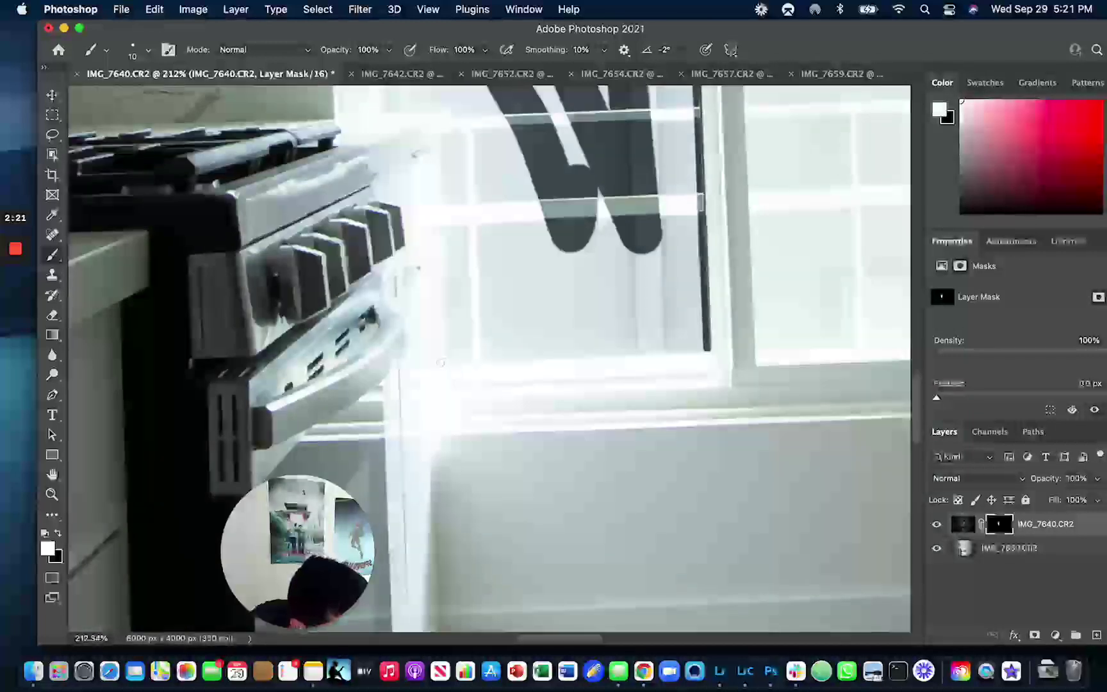
shift+click(435, 362)
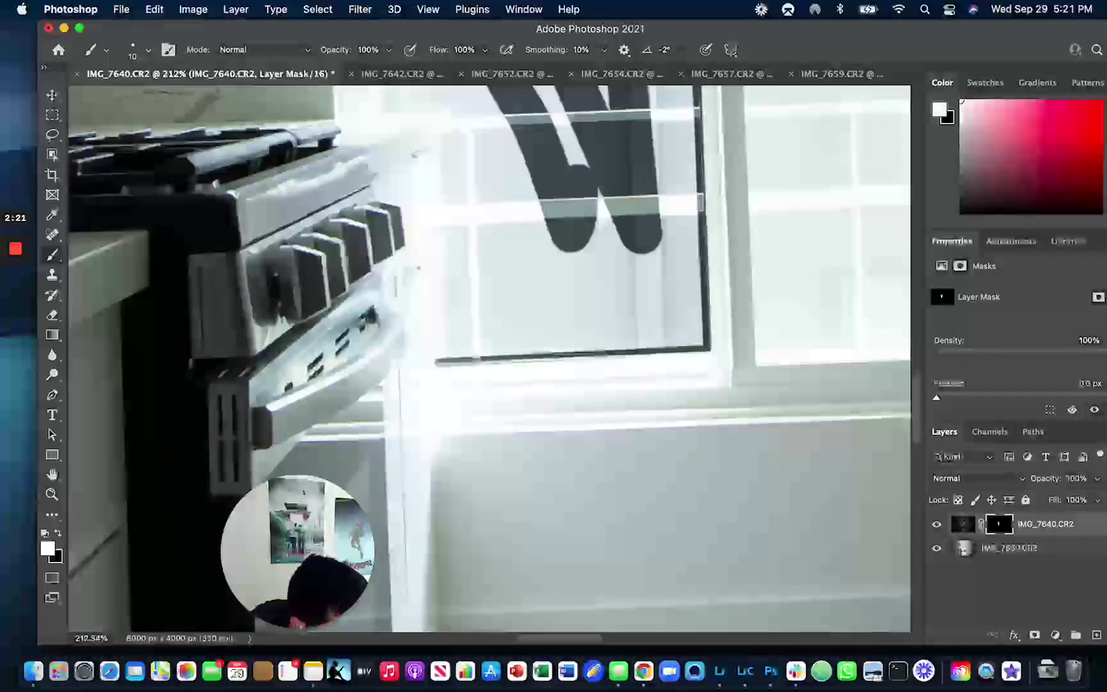
- Trace the left pane's left edge in white on the mask, stepping inward around the stove, and widen the lower part
shift+click(440, 113)
scroll(440, 112, up, 4)
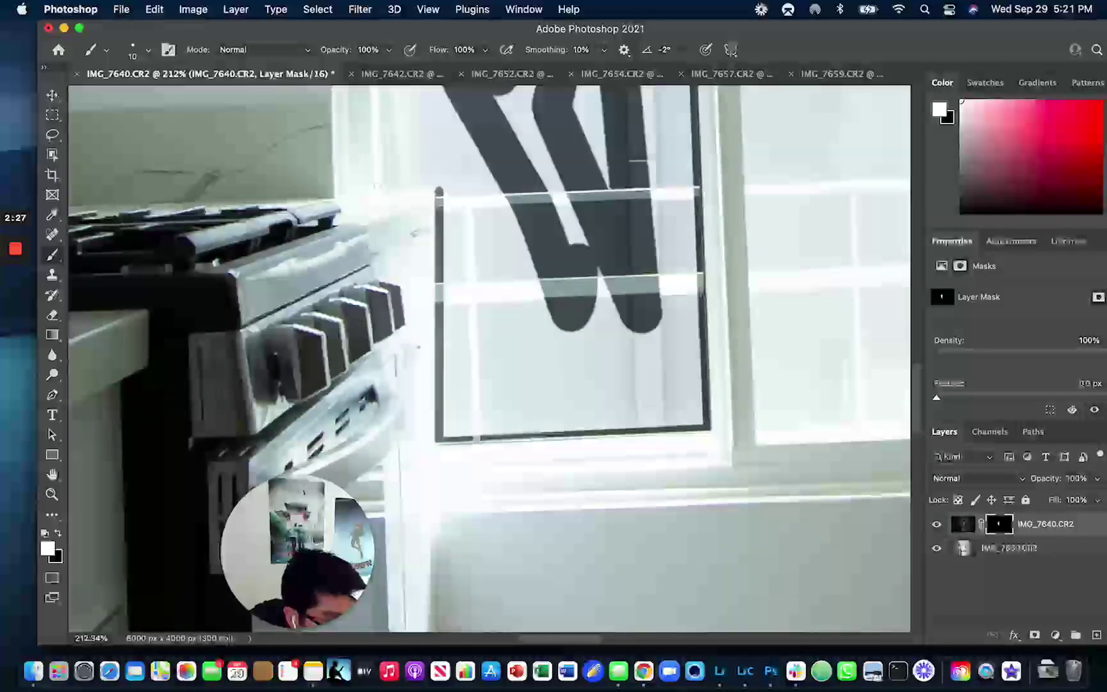
scroll(387, 191, up, 10)
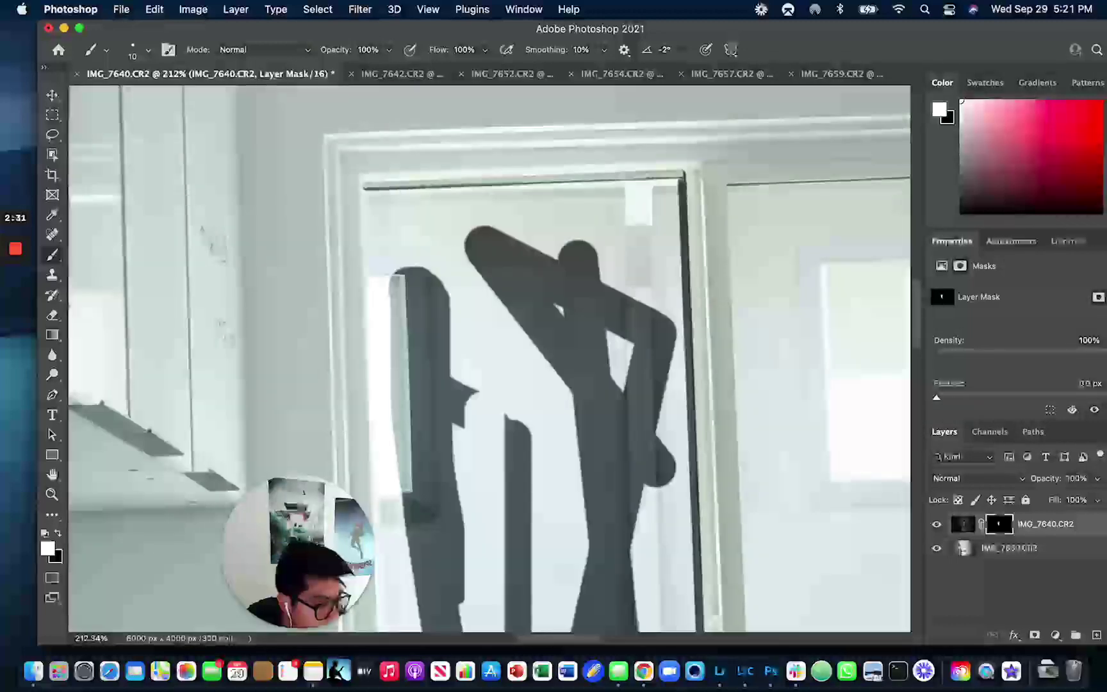
scroll(489, 358, down, 10)
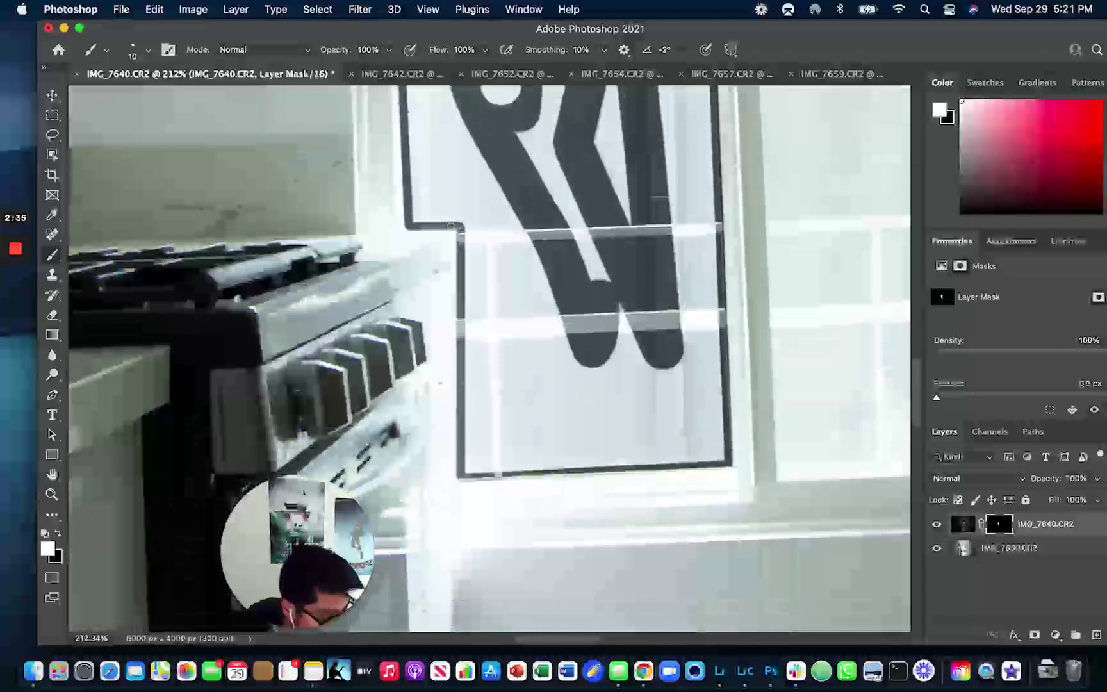
drag(452, 228, 455, 473)
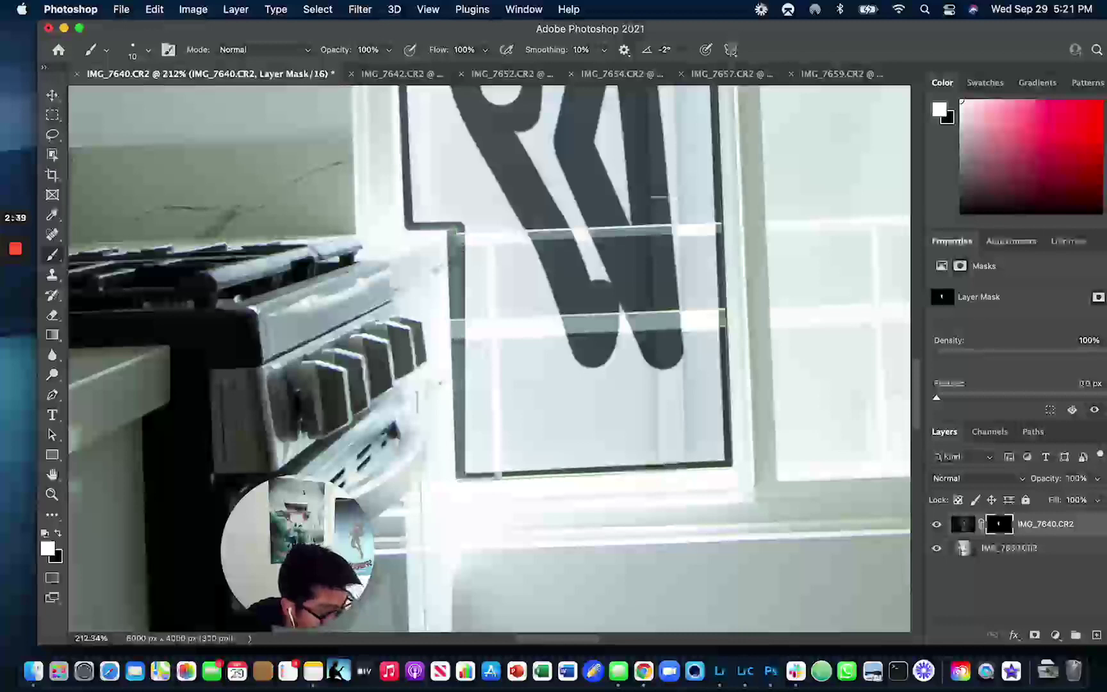
- Outline the right window pane's top, right and bottom edges with straight white lines on the mask
key(super+minus)
key(super+minus)
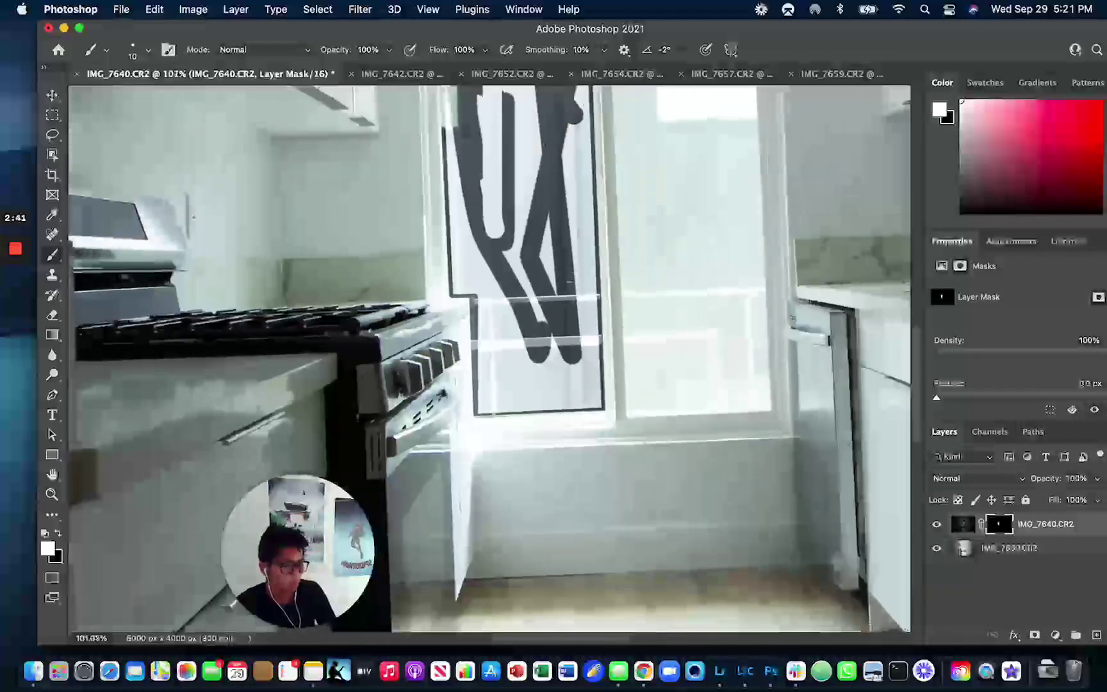
scroll(567, 282, up, 5)
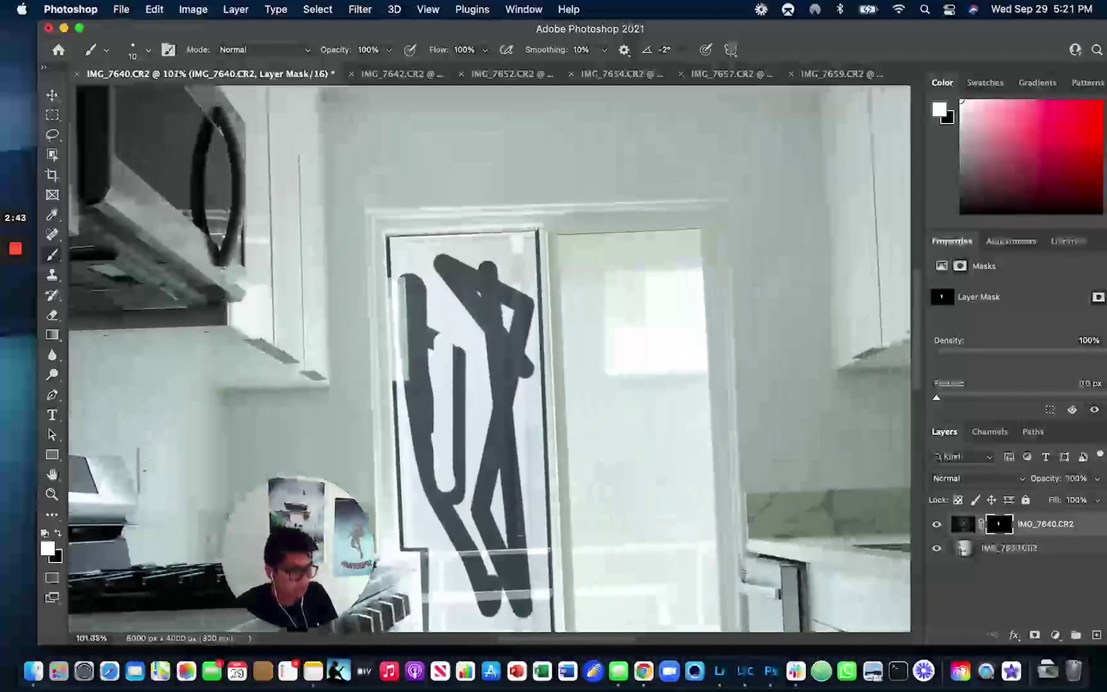
scroll(489, 358, up, 3)
scroll(489, 358, right, 3)
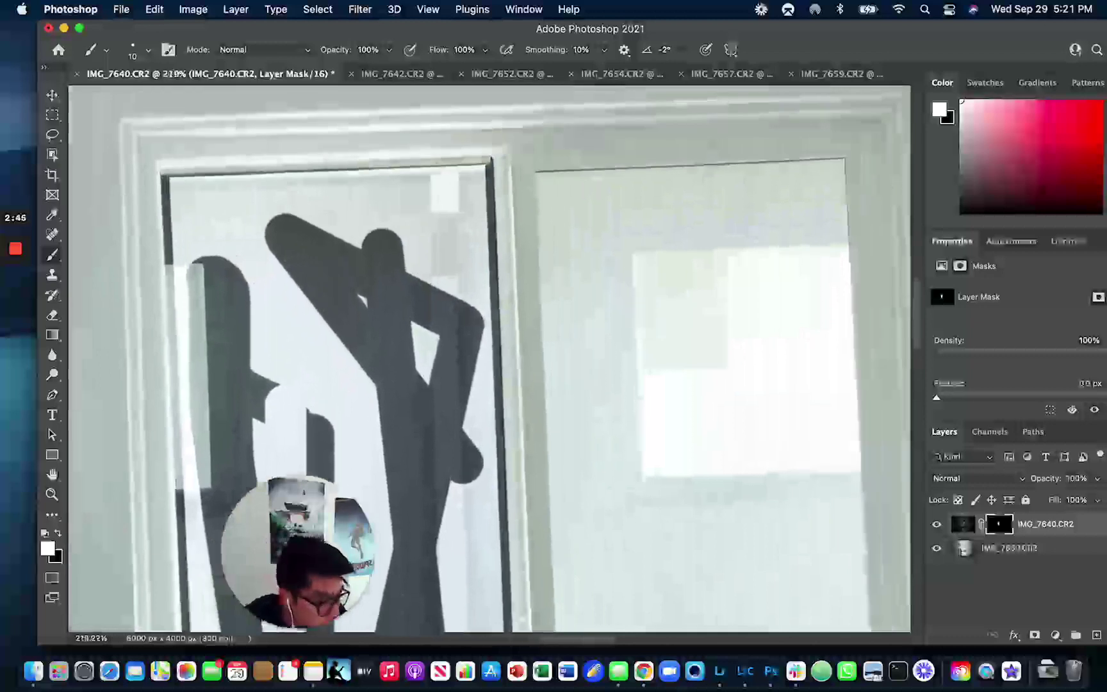
shift+click(538, 174)
key(super+z)
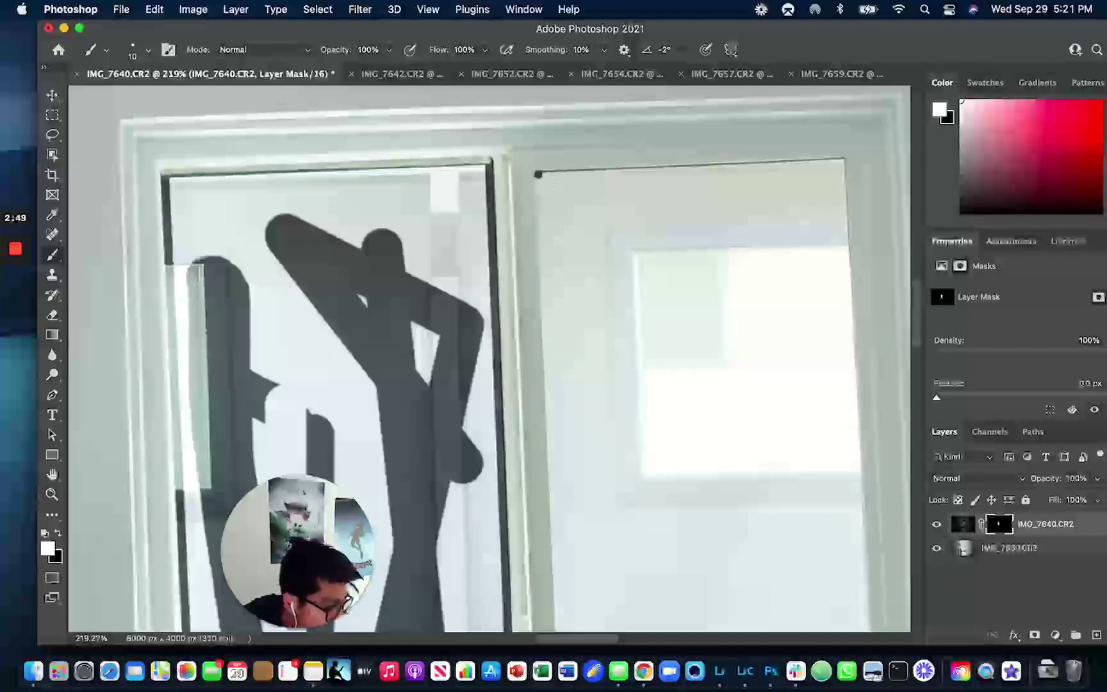
scroll(538, 174, down, 10)
scroll(538, 174, right, 3)
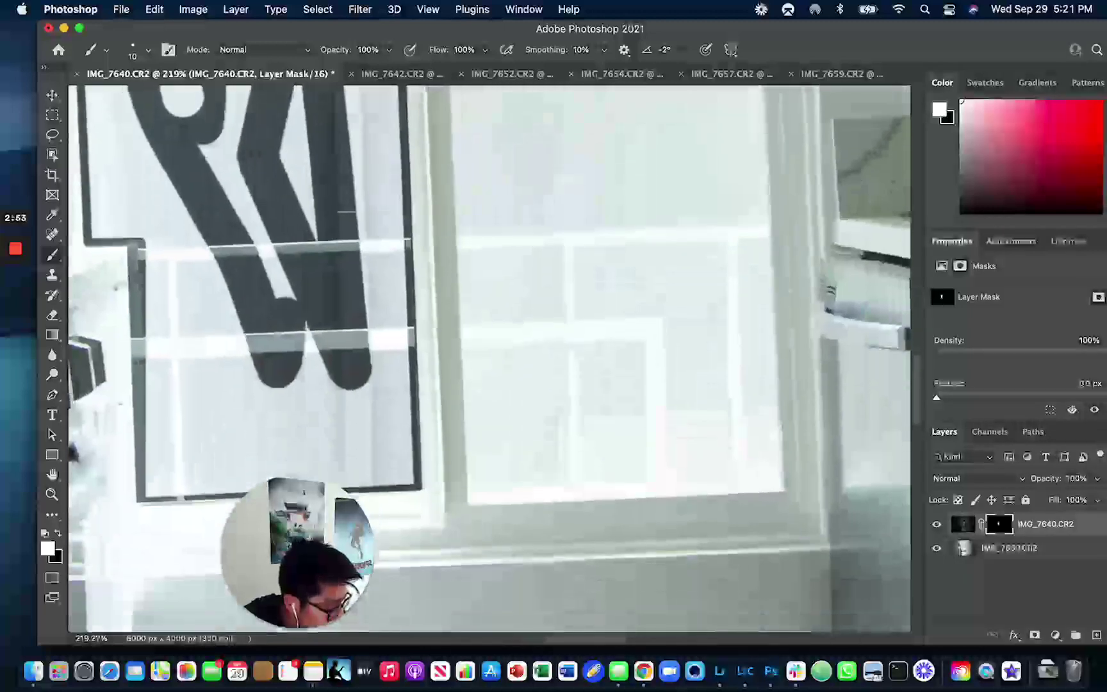
shift+click(783, 492)
shift+click(472, 503)
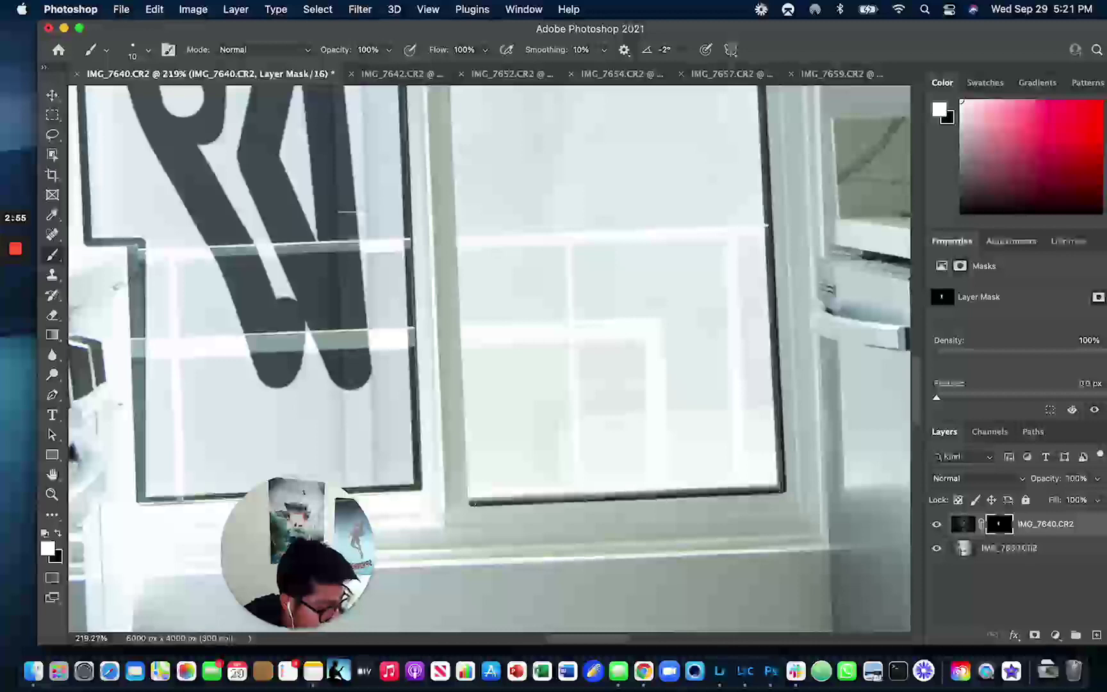
- Close the right pane's white mask outline with a straight line up its left edge to the upper-left corner
scroll(432, 223, up, 8)
scroll(432, 224, right, 2)
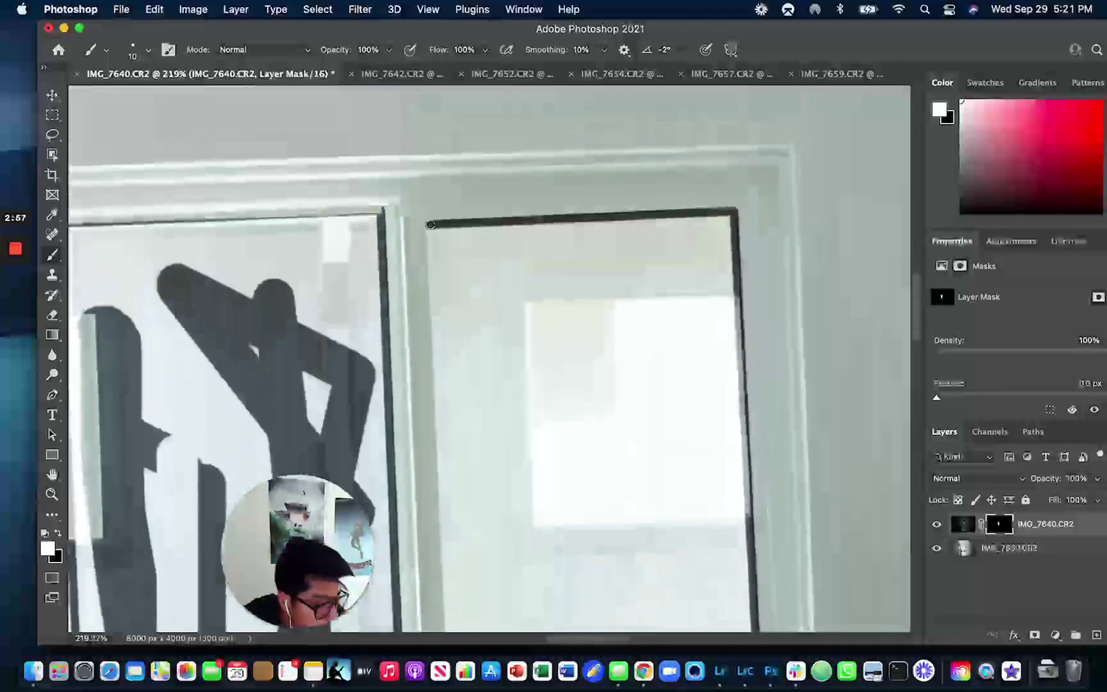
shift+click(431, 225)
- Set the brush size to 50 px and paint a straight white mask band just inside the right pane's top edge
click(148, 51)
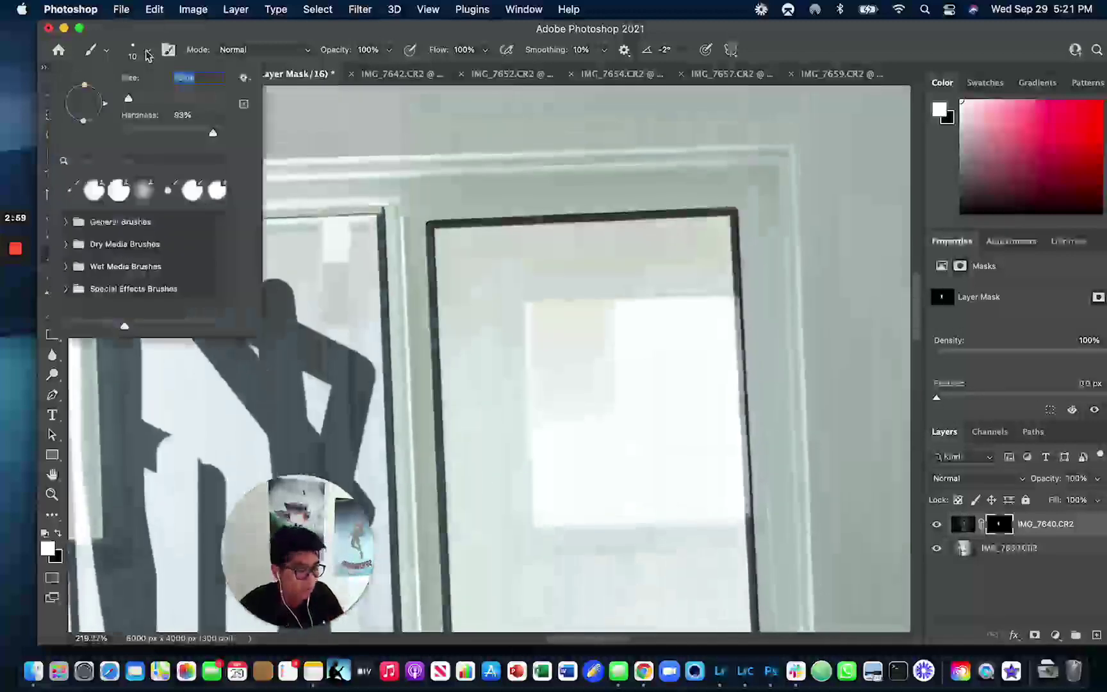
text(60)
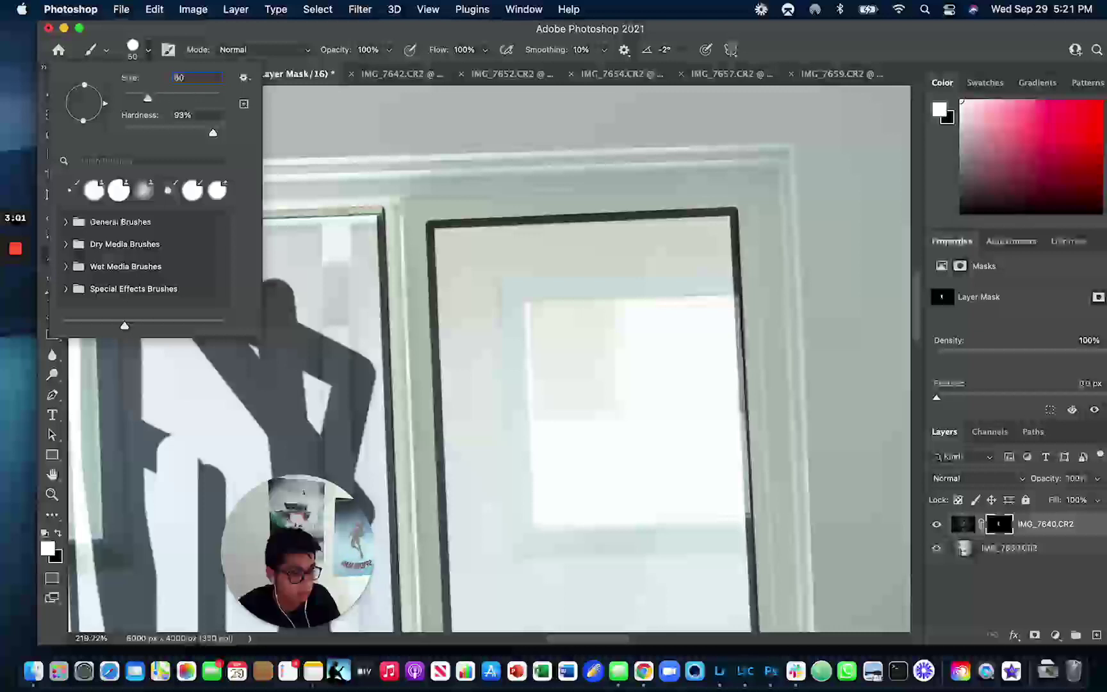
key(Return)
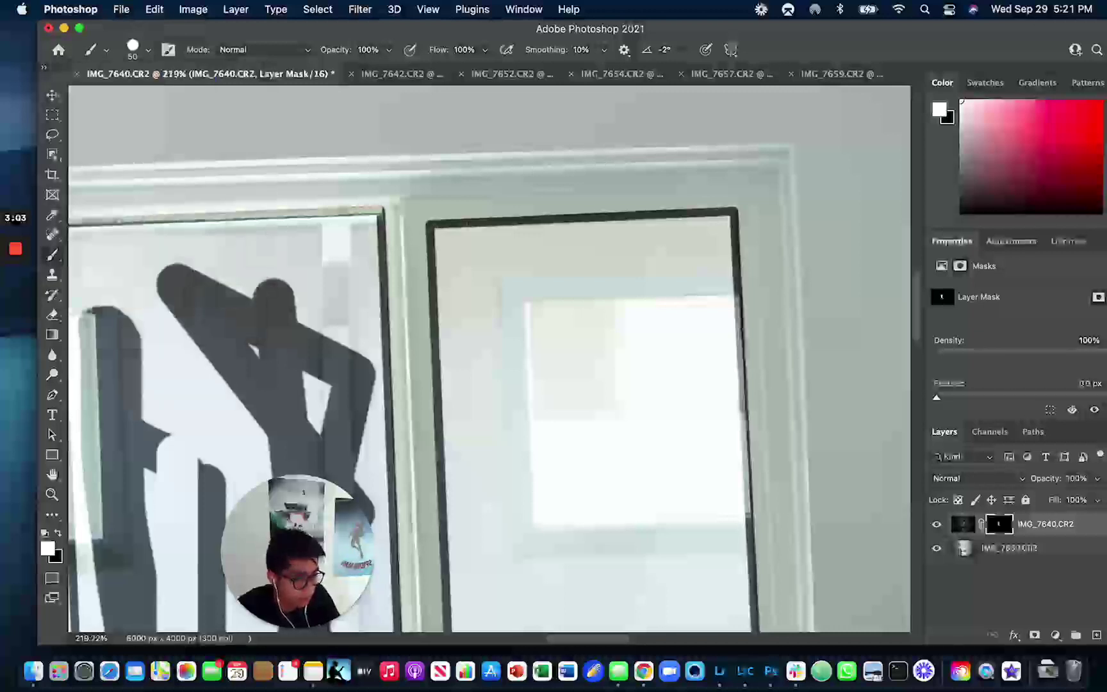
click(451, 244)
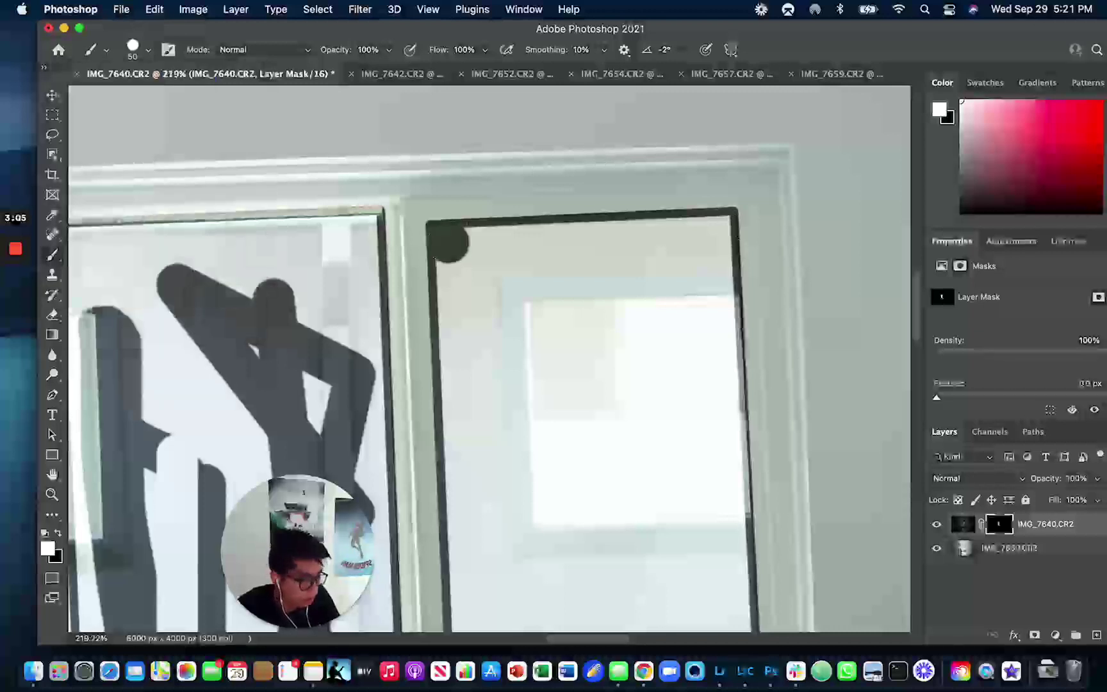
shift+click(714, 231)
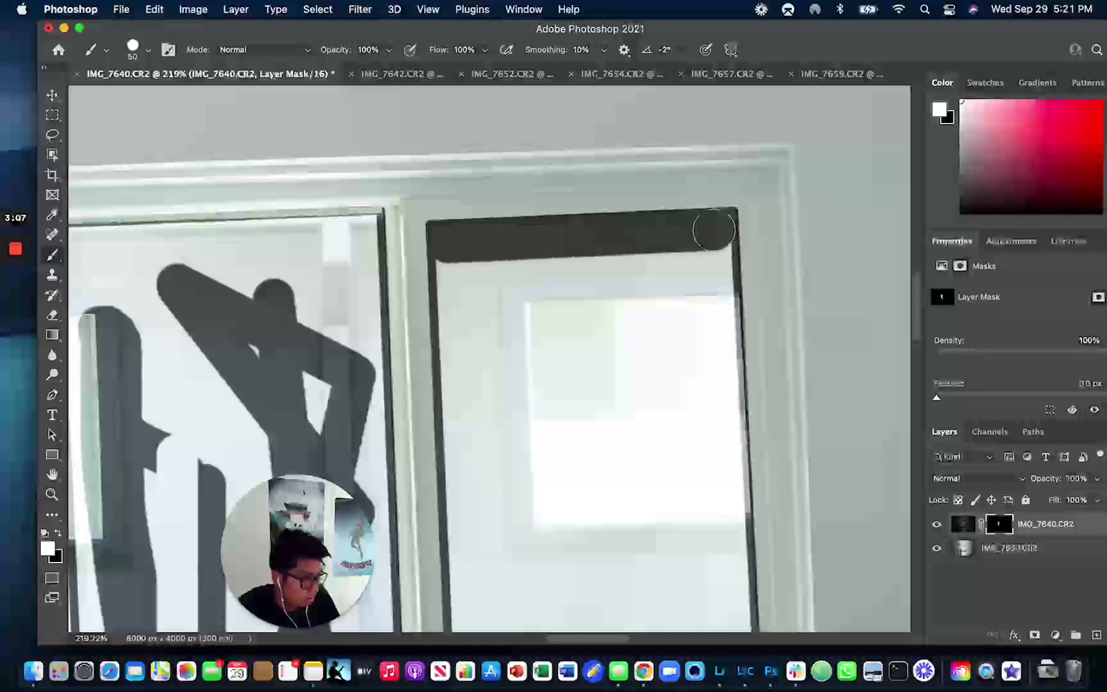
click(668, 234)
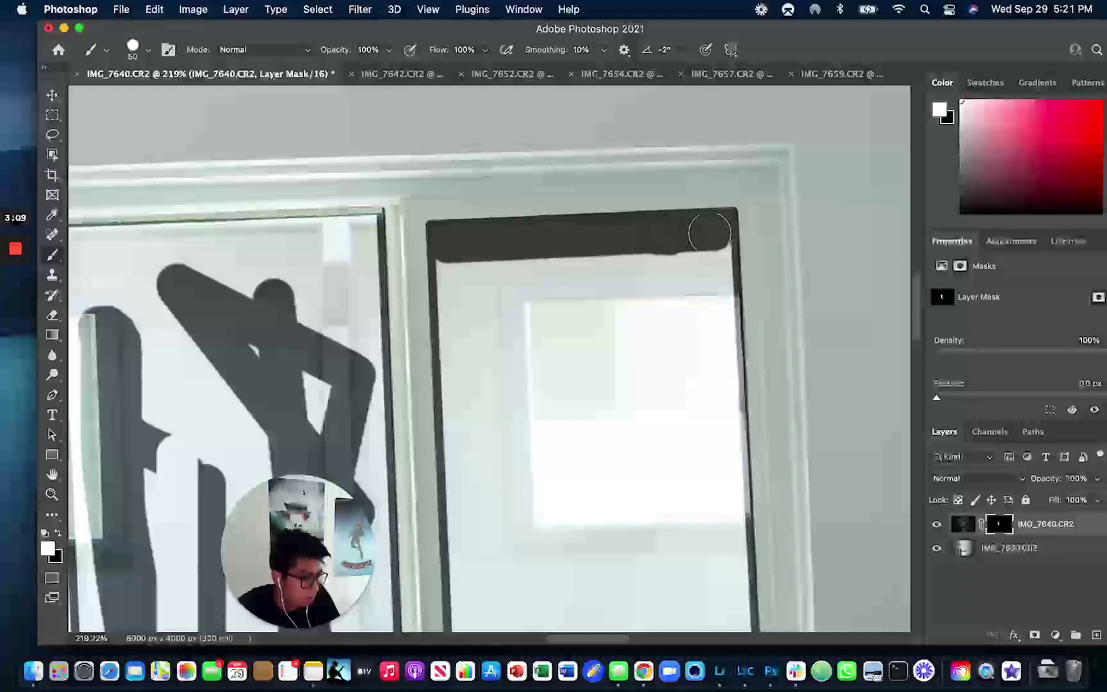
- Continue the wide white mask band down the right pane's right edge, along its bottom and up its left edge
scroll(714, 230, down, 10)
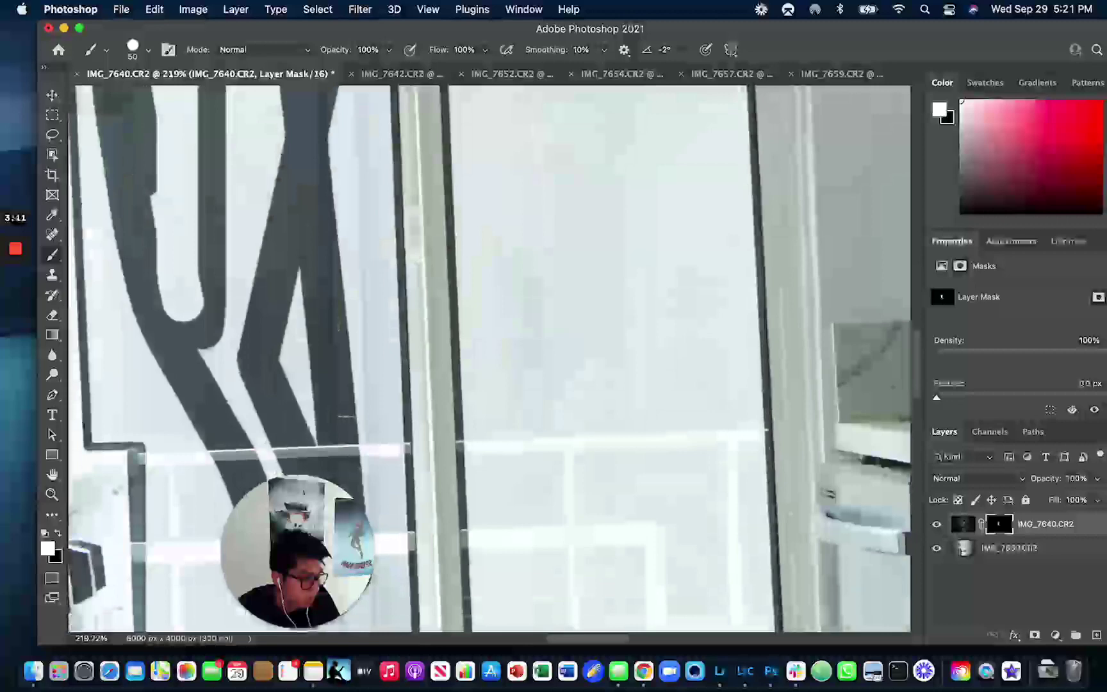
scroll(487, 358, down, 8)
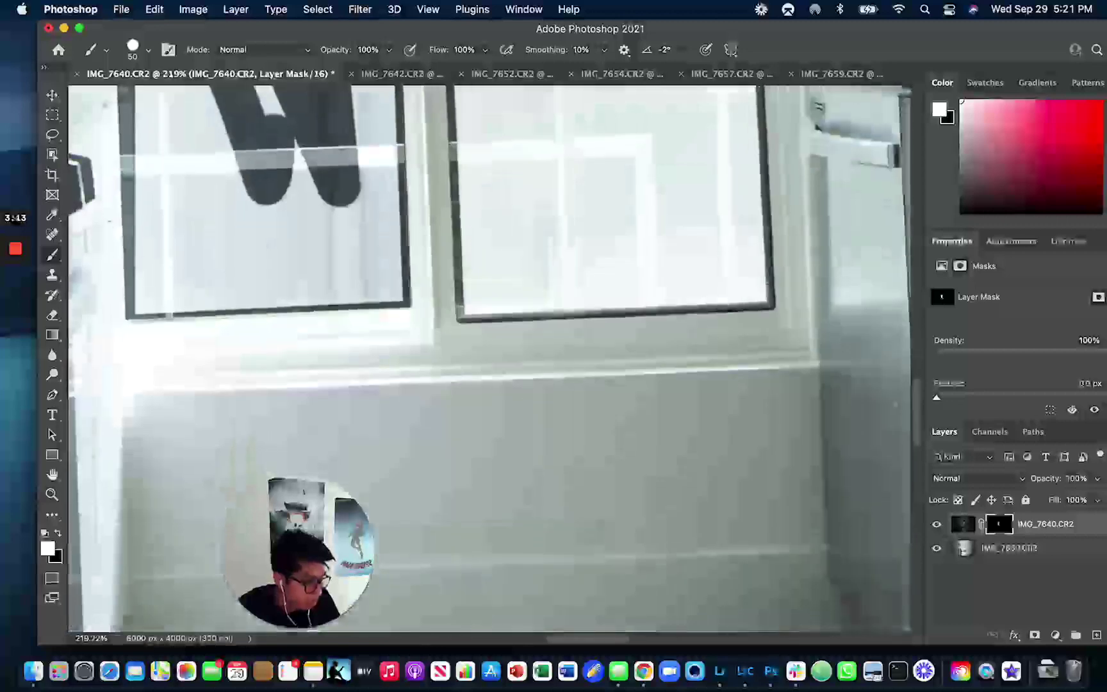
drag(744, 90, 746, 275)
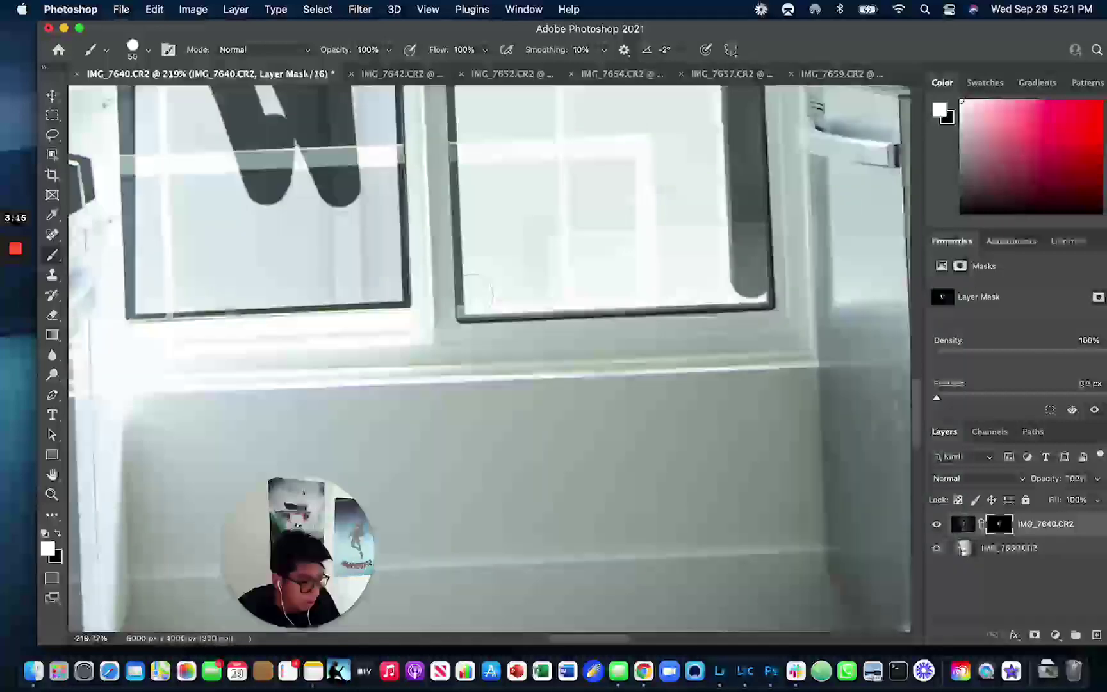
shift+click(479, 299)
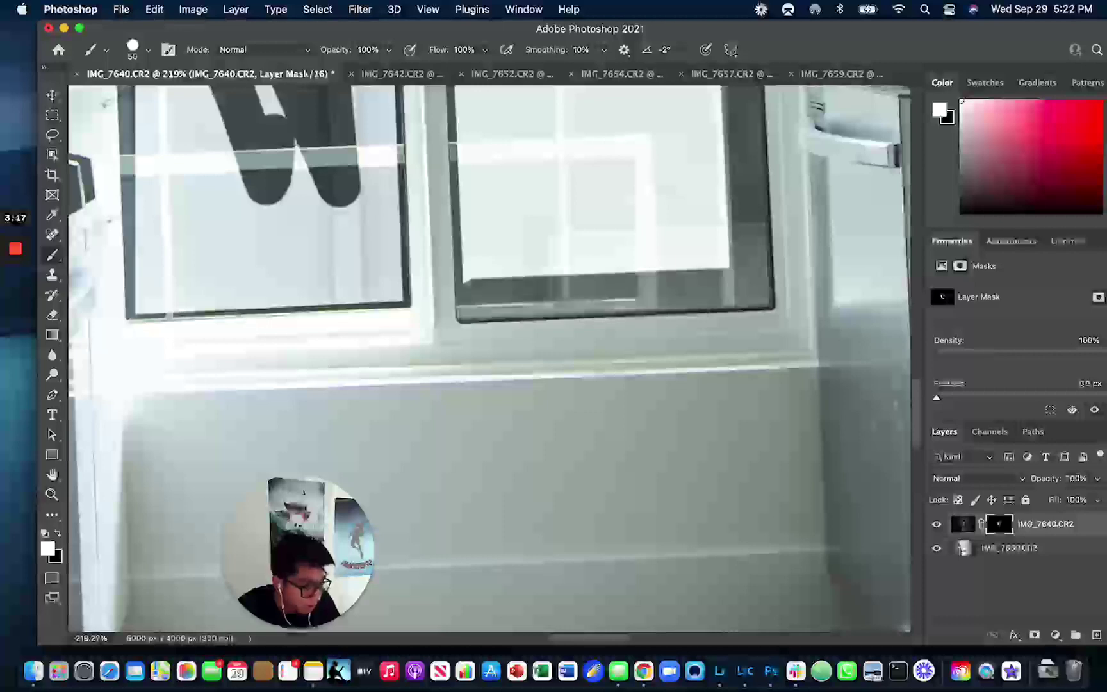
scroll(496, 298, up, 15)
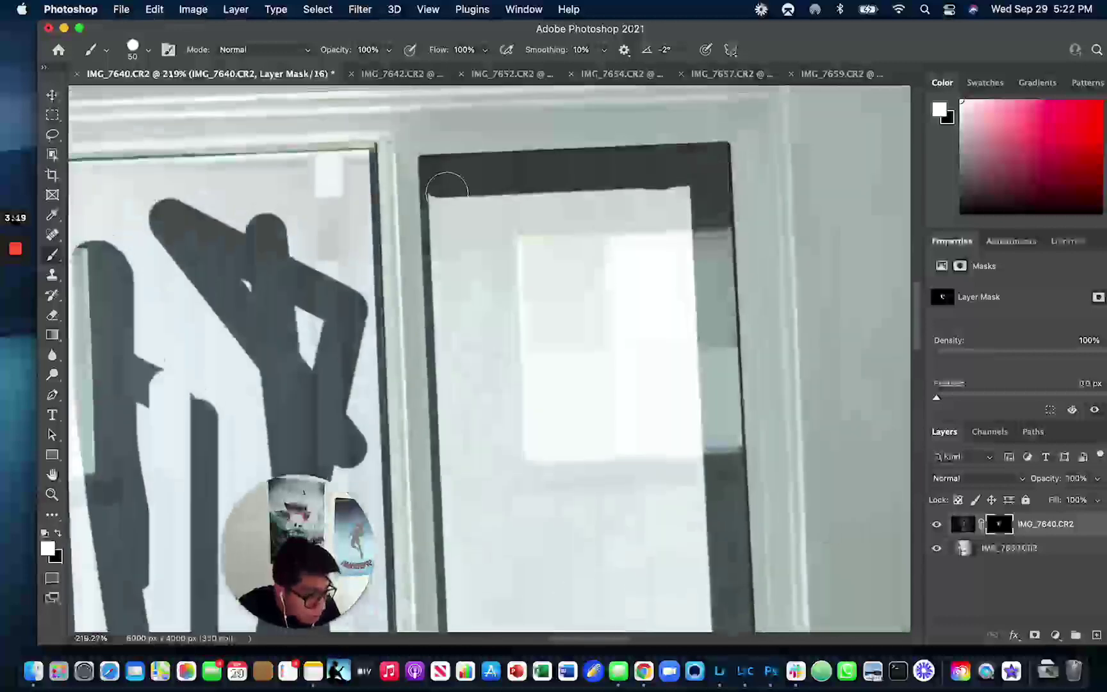
shift+click(447, 192)
- Set the brush size to 150 px and fill the upper interior of the right pane with white on the mask
click(148, 50)
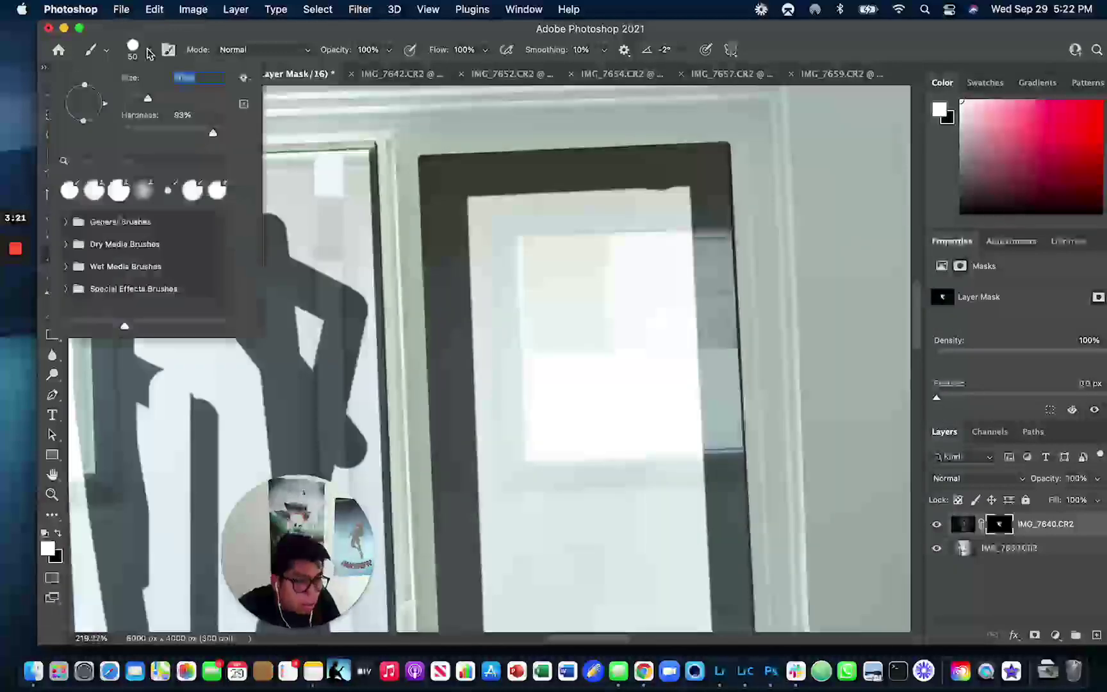
text(10)
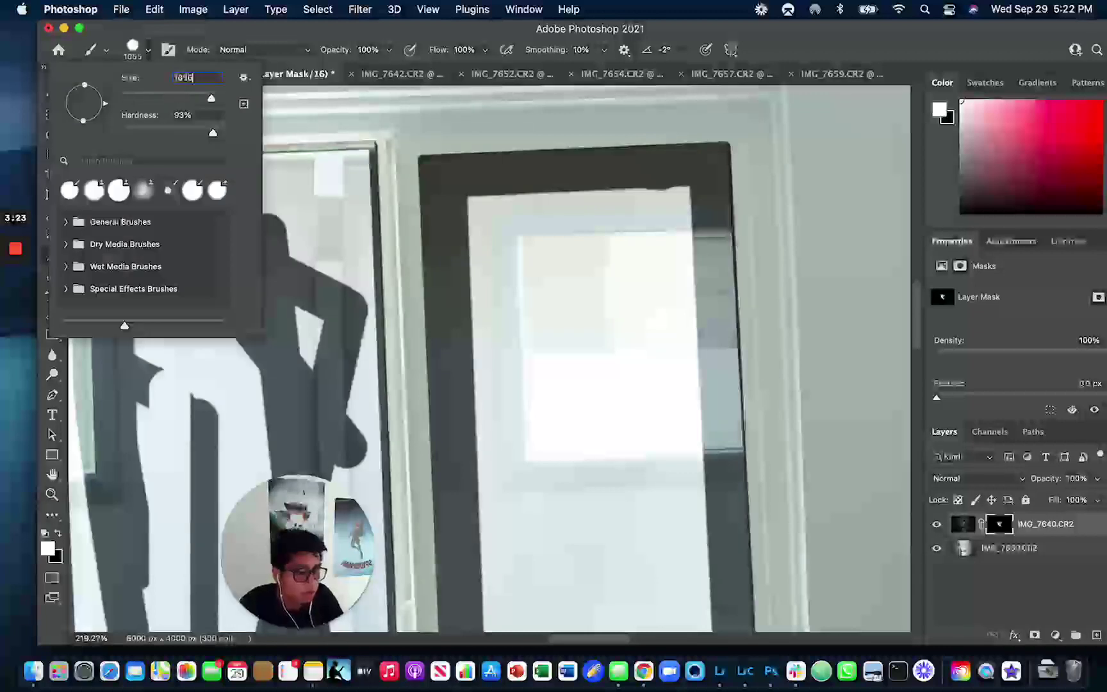
text(0)
key(BackSpace)
key(BackSpace)
text(50)
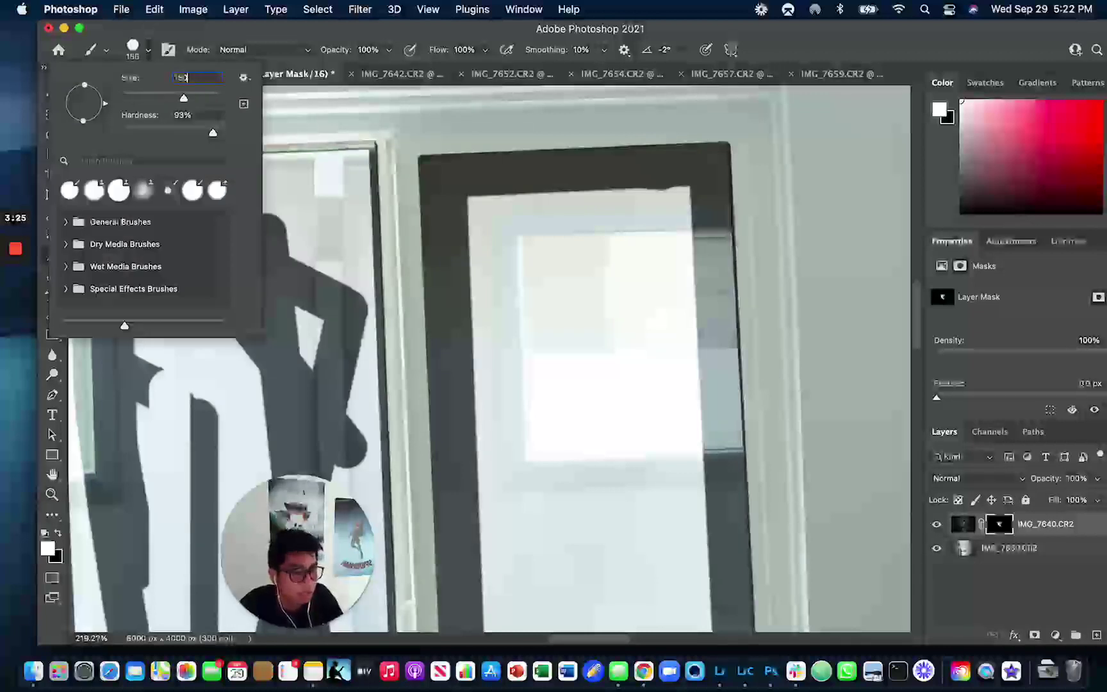
key(Return)
mouse_move(505, 224)
mouse_down()
mouse_move(529, 450)
mouse_move(571, 470)
mouse_move(552, 272)
mouse_move(686, 189)
mouse_up()
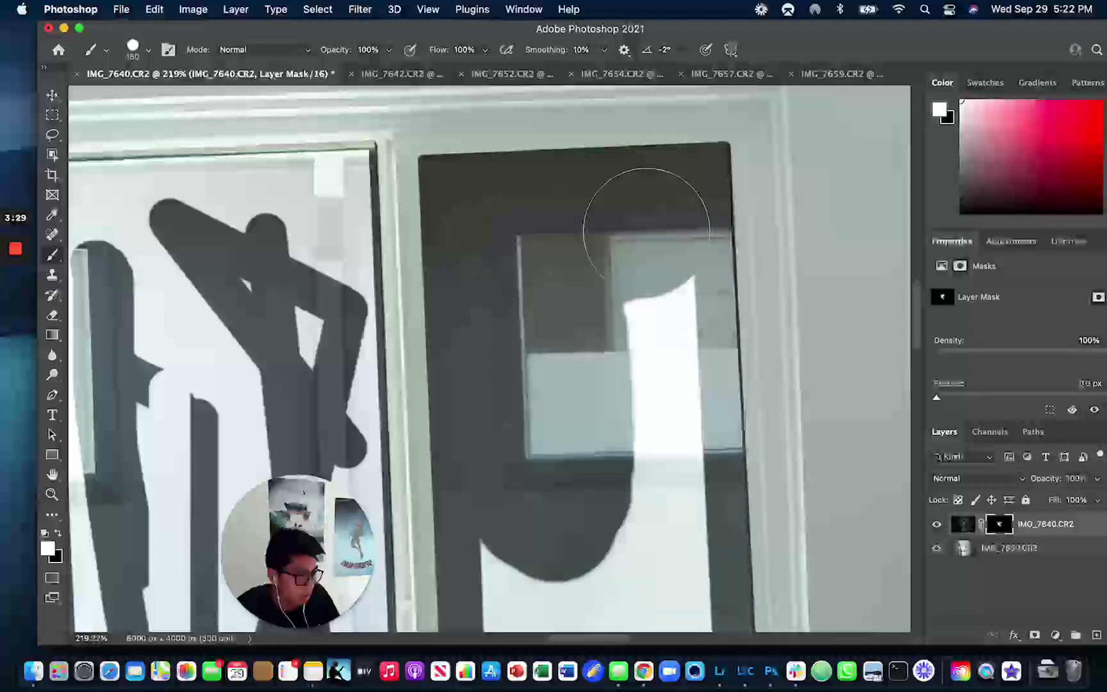
drag(638, 229, 628, 583)
- Fill the middle and lower interior of the right pane with white on the mask, covering every remaining gap
scroll(627, 582, down, 8)
mouse_move(655, 276)
mouse_down()
mouse_move(654, 250)
mouse_move(657, 510)
mouse_move(586, 394)
mouse_move(537, 347)
mouse_move(545, 534)
mouse_up()
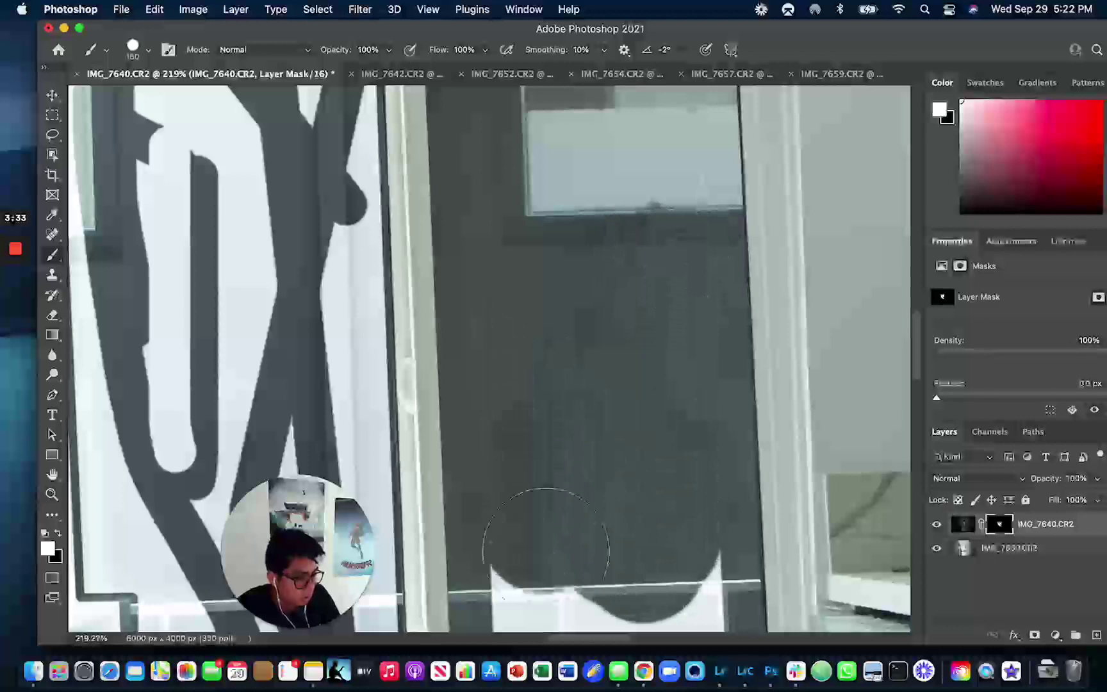
scroll(552, 543, down, 9)
mouse_move(532, 307)
mouse_down()
mouse_move(539, 257)
mouse_move(544, 496)
mouse_move(693, 490)
mouse_move(711, 423)
mouse_move(705, 429)
mouse_move(673, 256)
mouse_up()
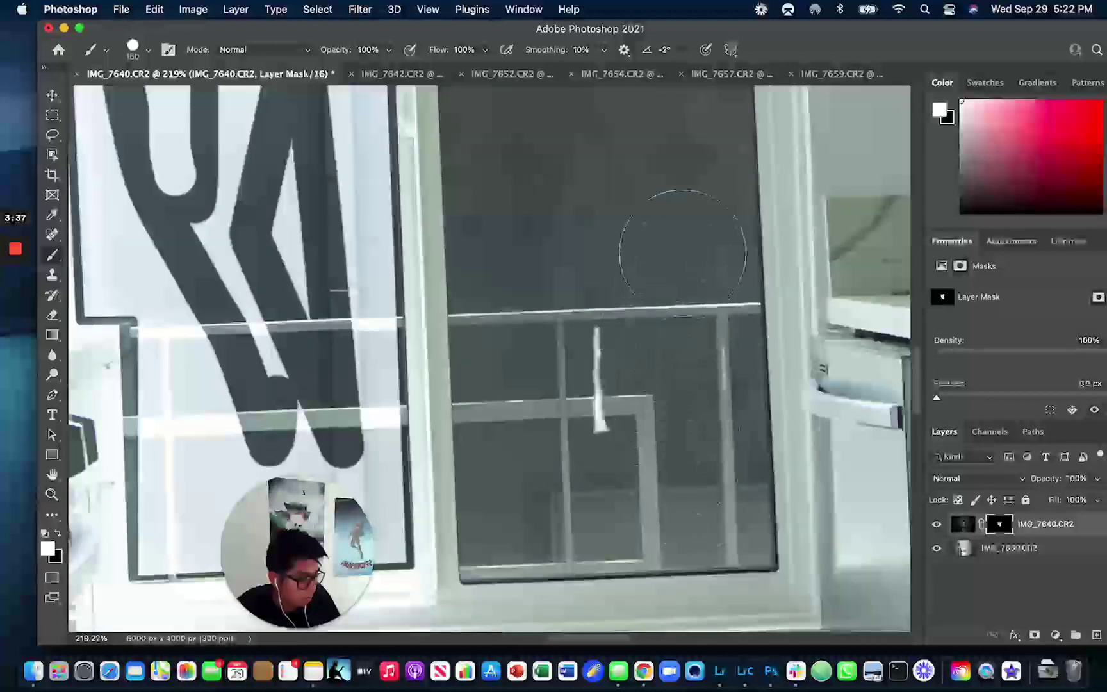
mouse_move(679, 410)
mouse_down()
mouse_move(606, 414)
mouse_move(583, 285)
mouse_up()
- Try the opacity adjustment on the masked IMG_7640.CR2 layer and return it to 100%
mouse_move(363, 599)
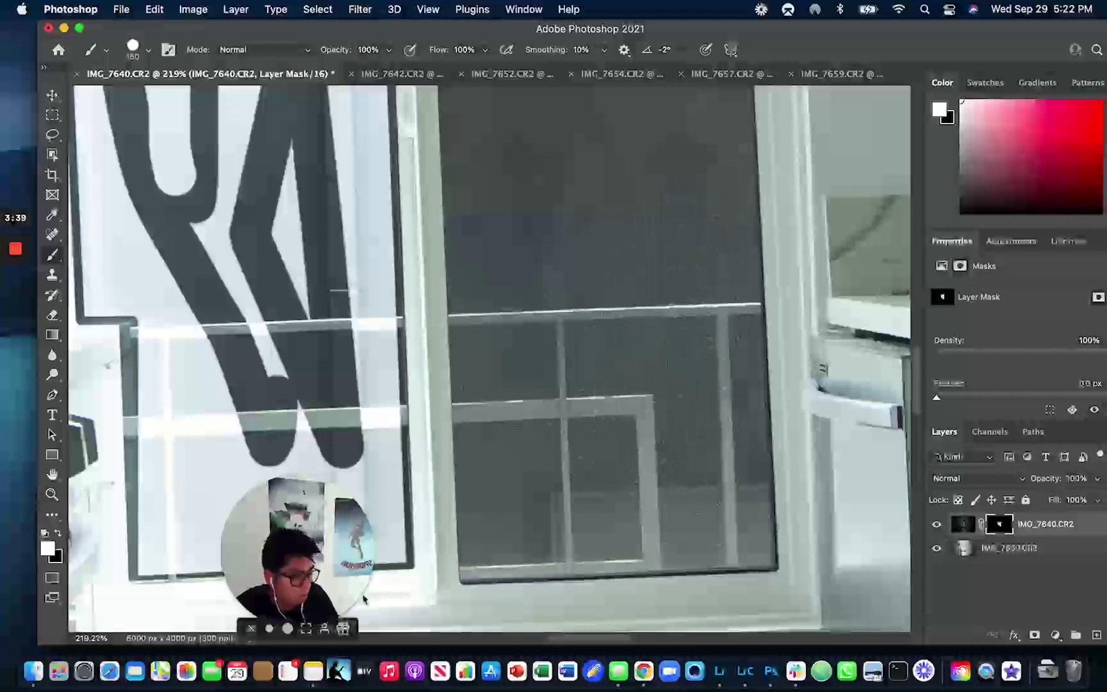
scroll(490, 359, down, 10)
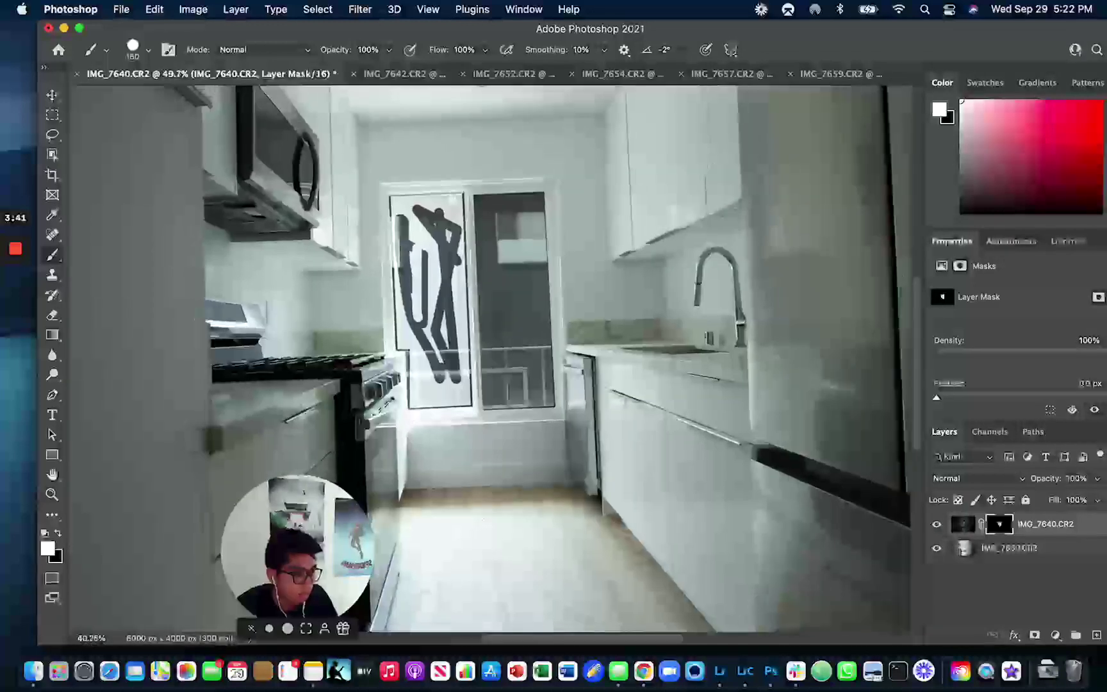
scroll(489, 359, down, 1)
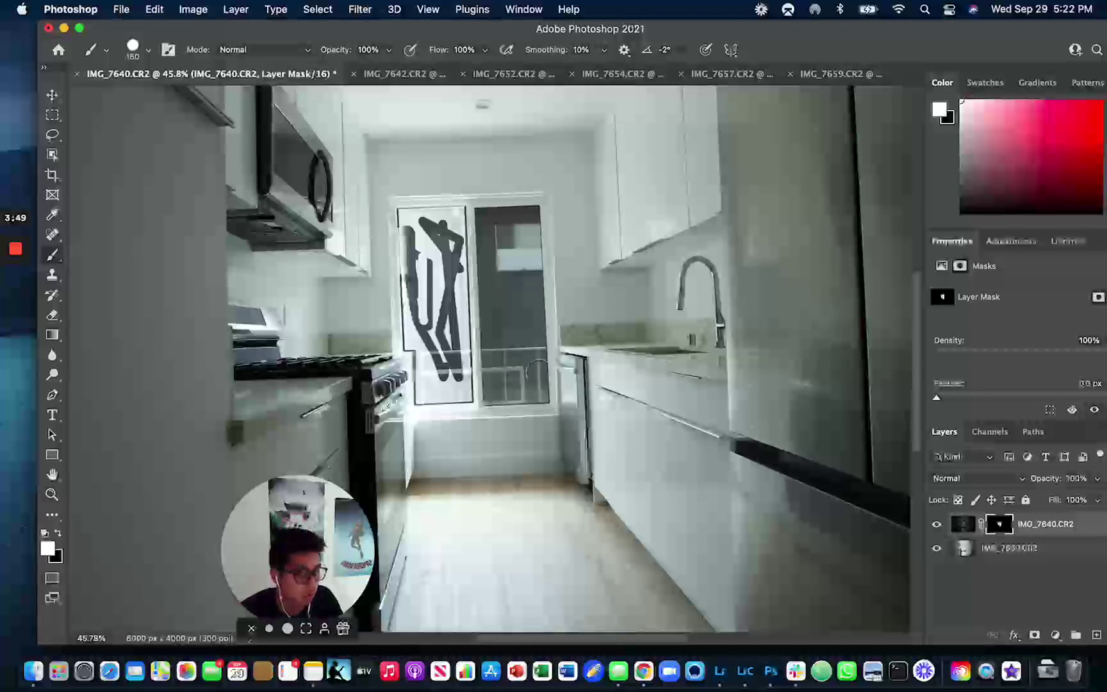
click(1098, 479)
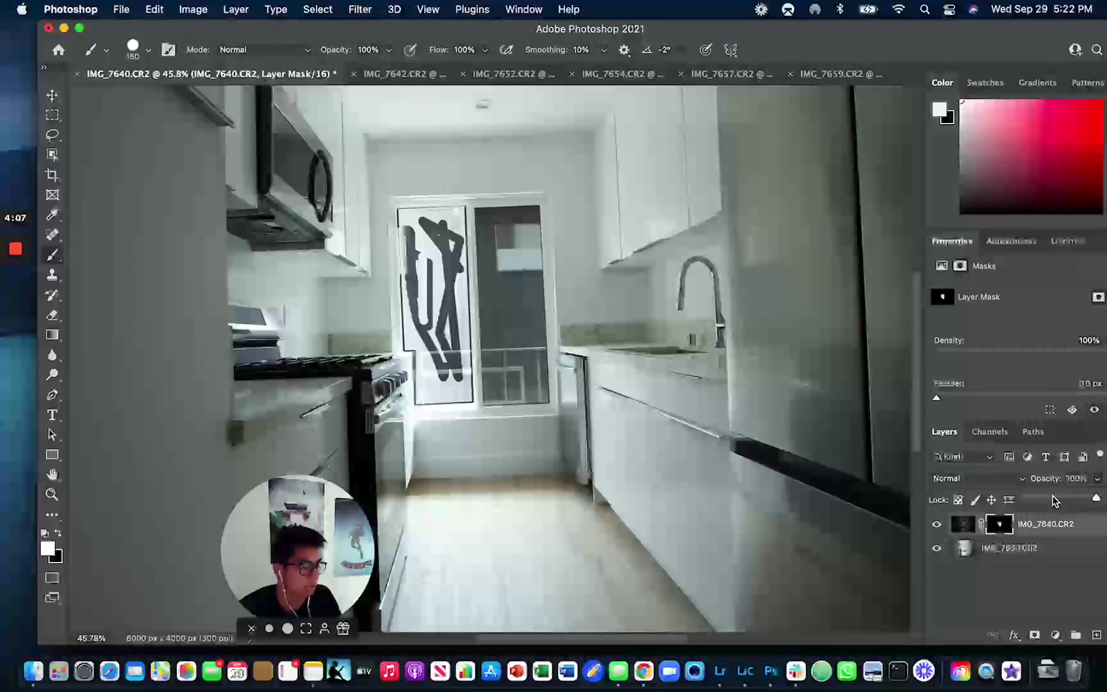
mouse_move(1054, 500)
mouse_down()
mouse_move(1092, 503)
mouse_move(1031, 501)
mouse_move(1096, 499)
mouse_up()
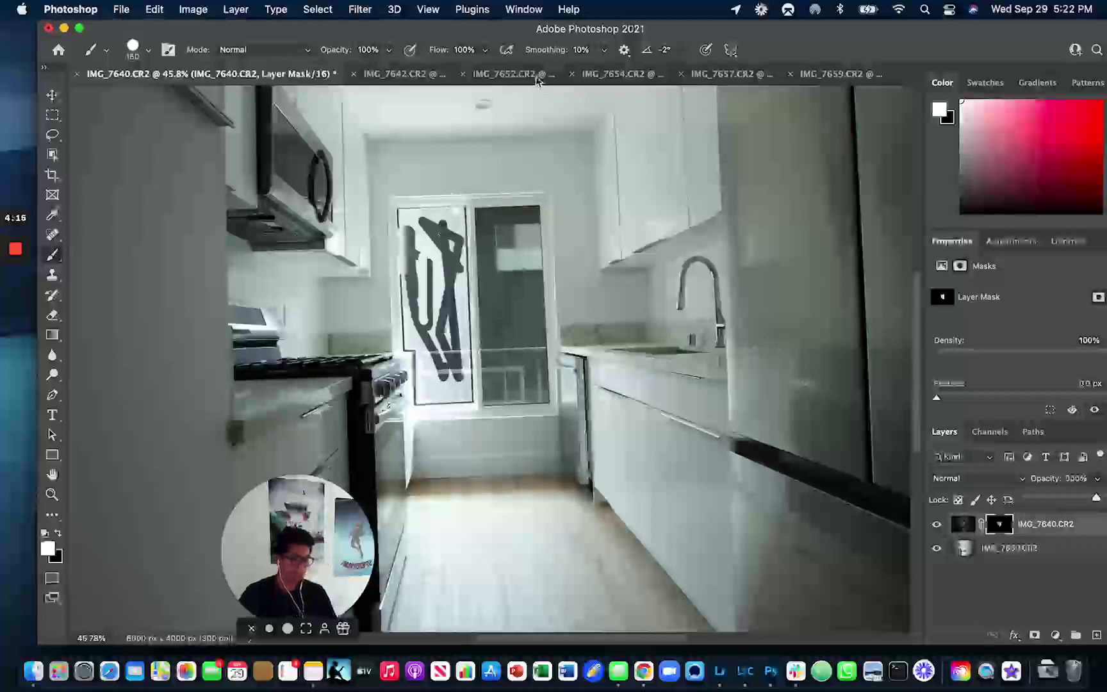
- Review the Export As settings for the blended image and close them without exporting
click(122, 9)
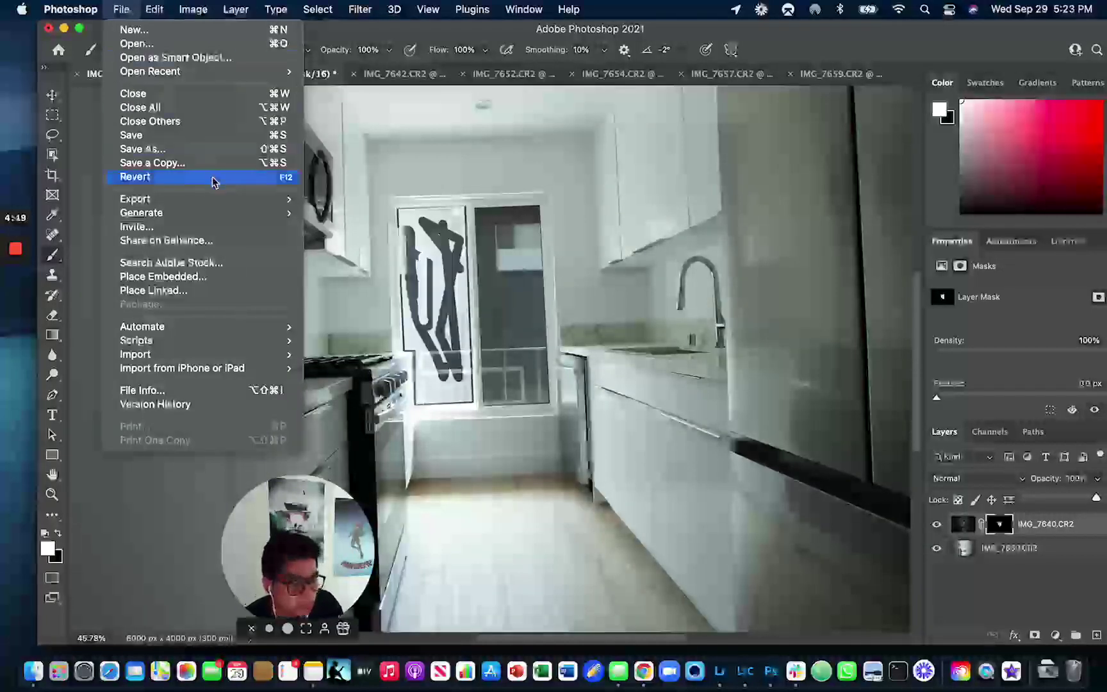
mouse_move(217, 209)
click(343, 213)
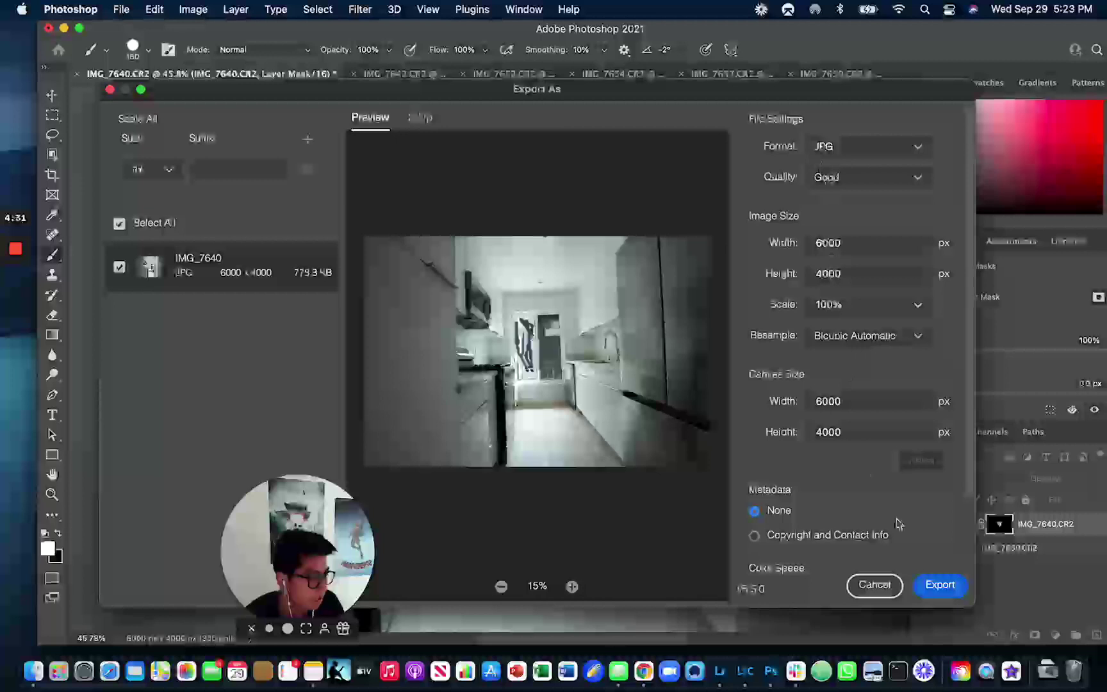
click(888, 584)
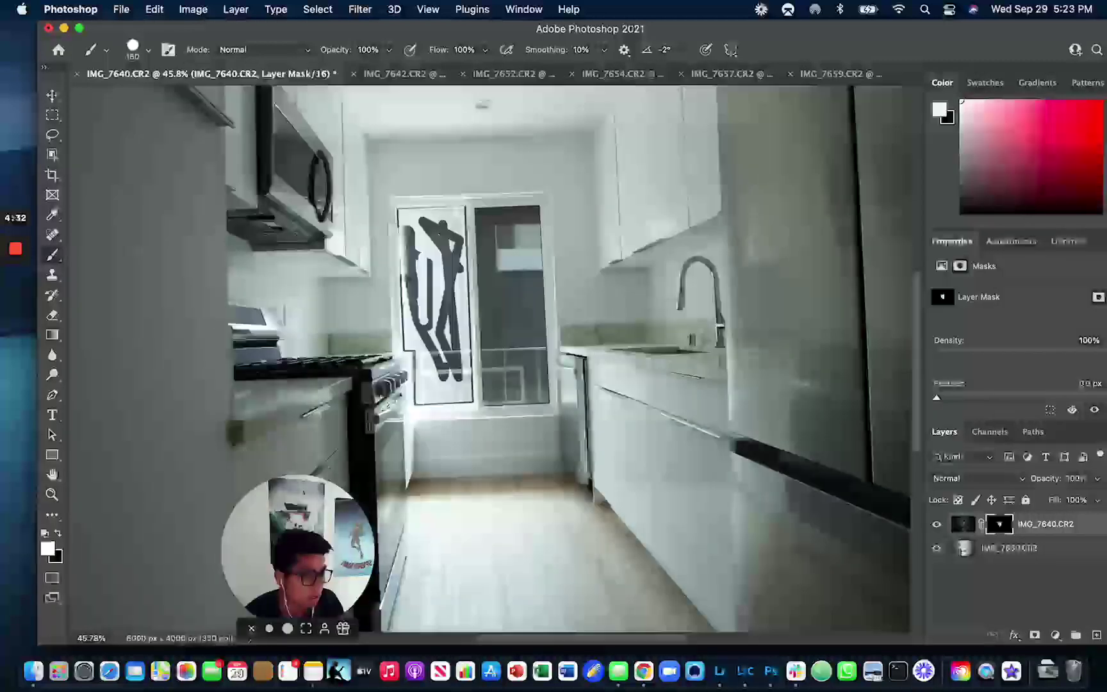
- Start closing the IMG_7640.CR2 document, then cancel so it stays open without saving
click(78, 74)
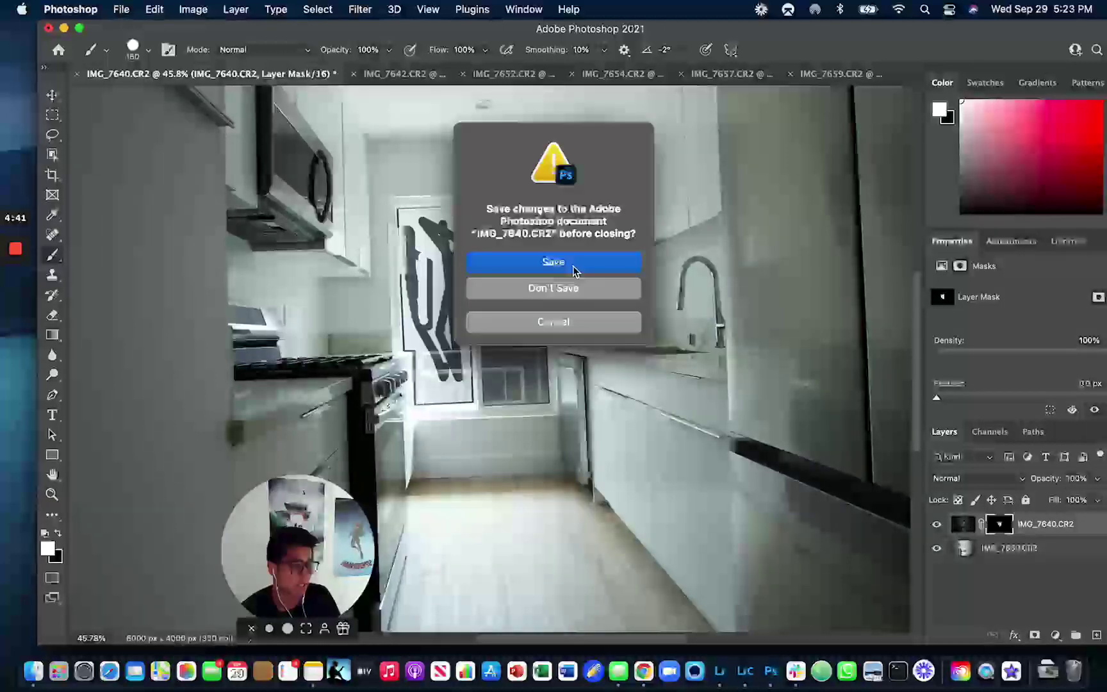
click(574, 323)
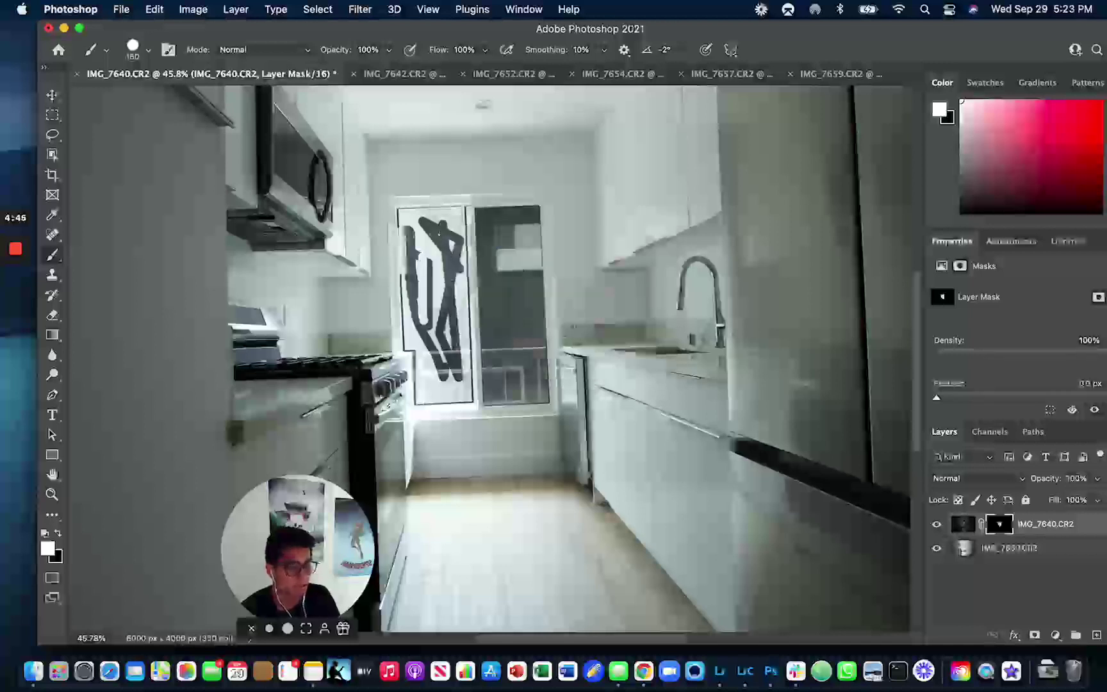
scroll(489, 358, up, 5)
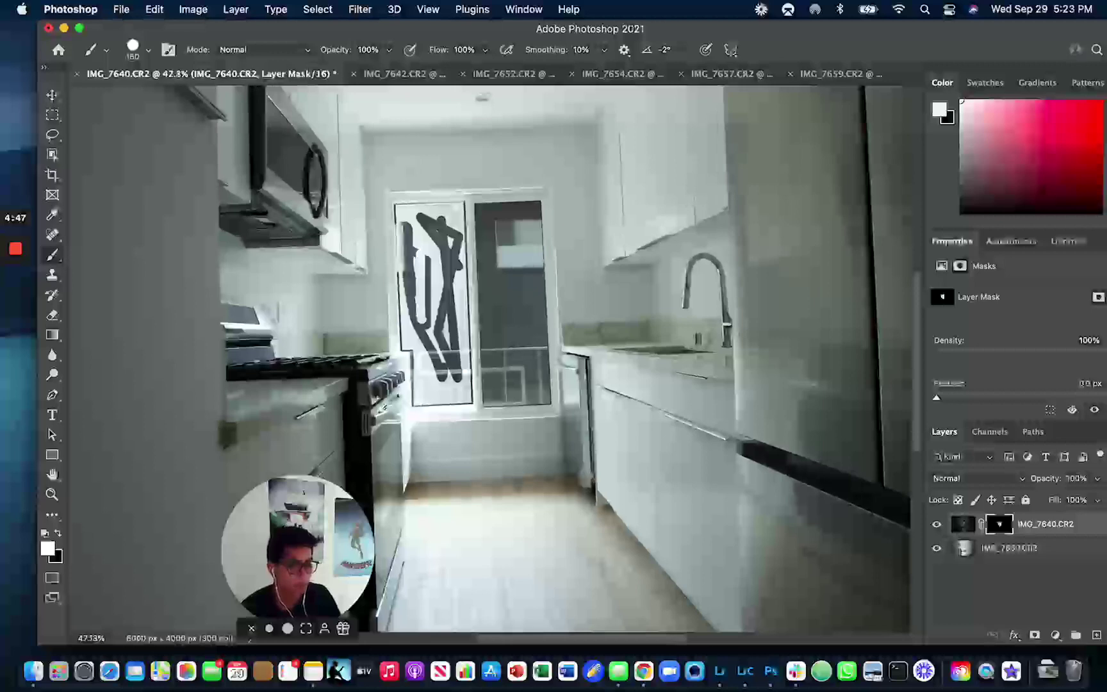
scroll(489, 359, up, 4)
scroll(489, 359, up, 8)
scroll(489, 358, left, 5)
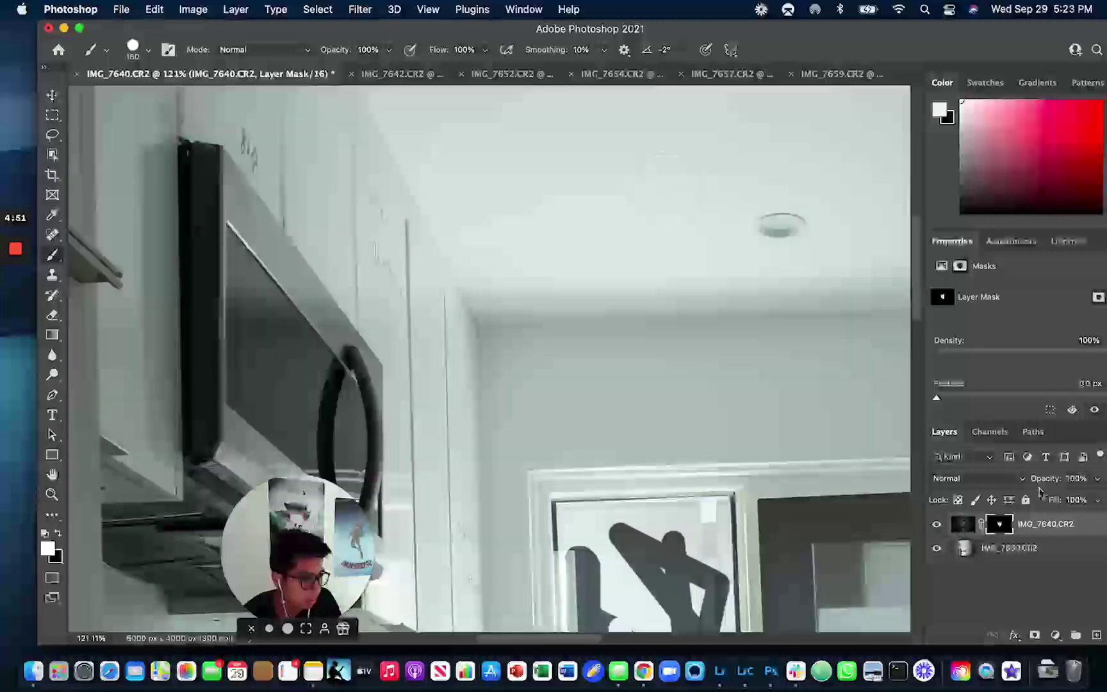
click(52, 134)
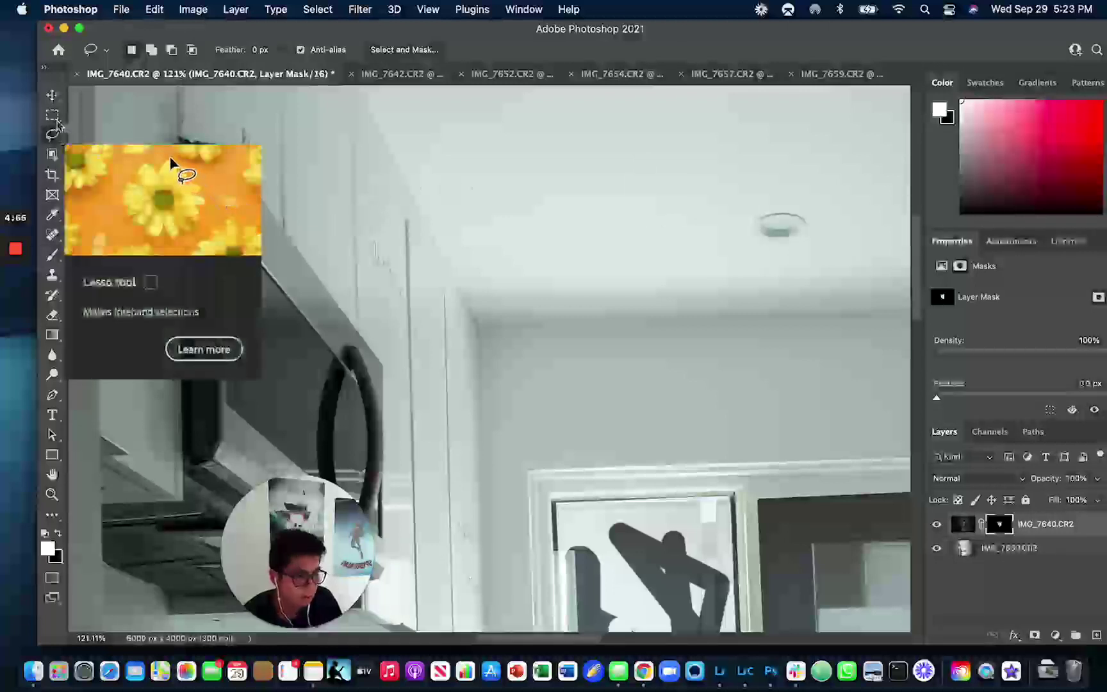
click(52, 115)
click(53, 96)
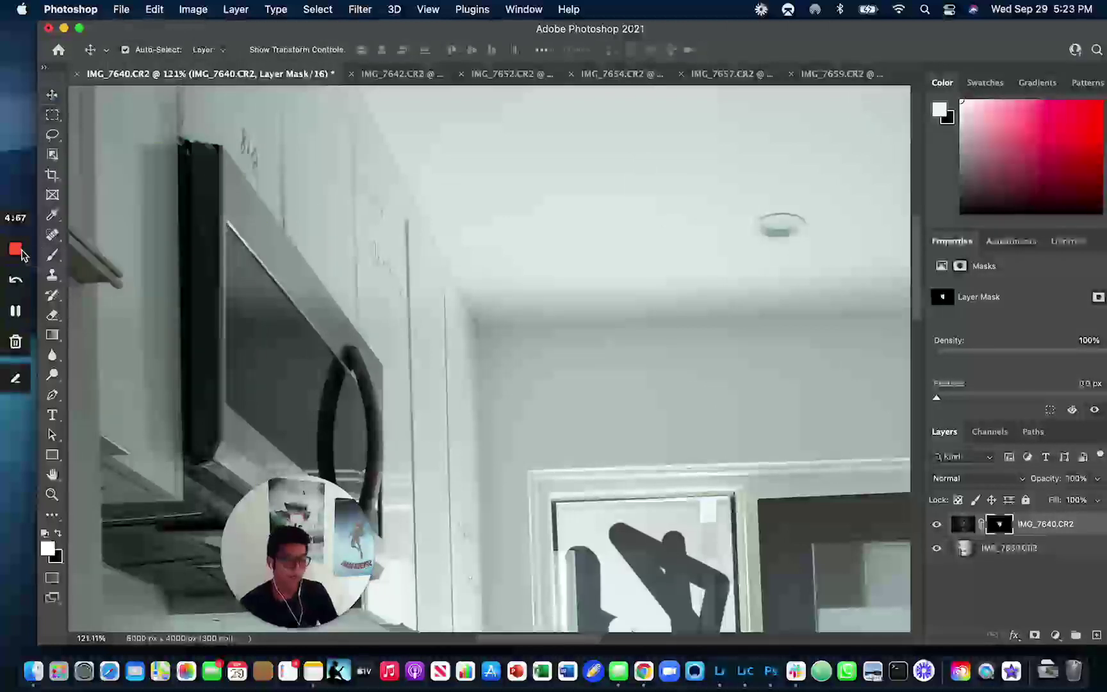
- Switch to the IMG_7652.CR2 document and move the bright IMG_7651.CR2 layer below the dark IMG_7652.CR2 layer
click(513, 75)
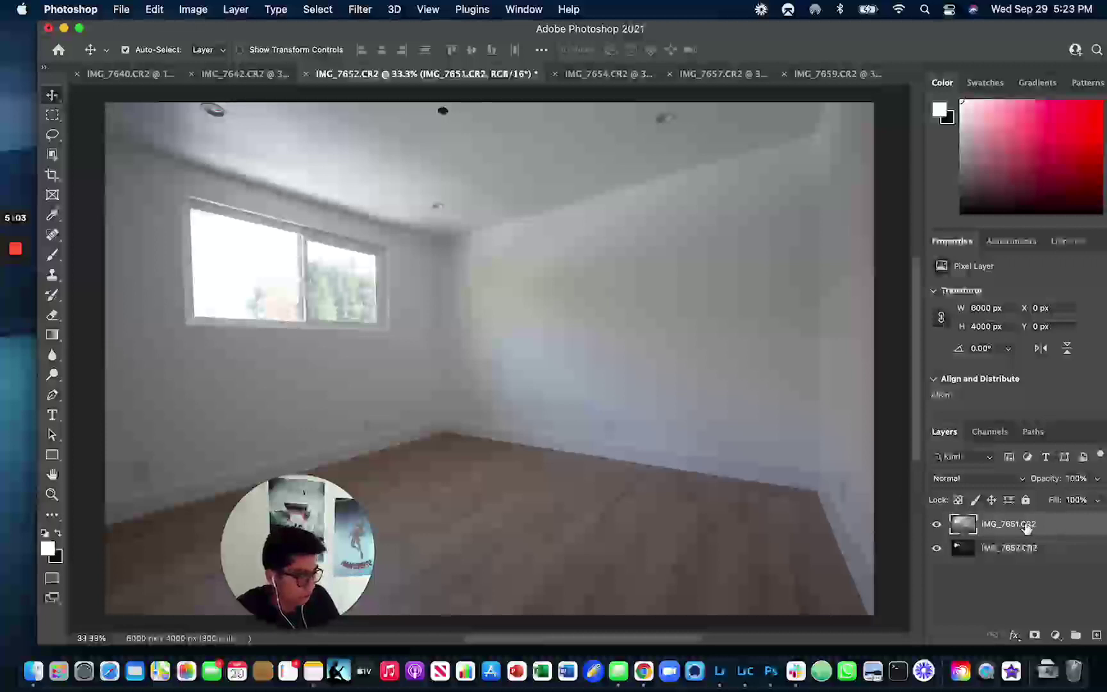
drag(1025, 525, 1025, 551)
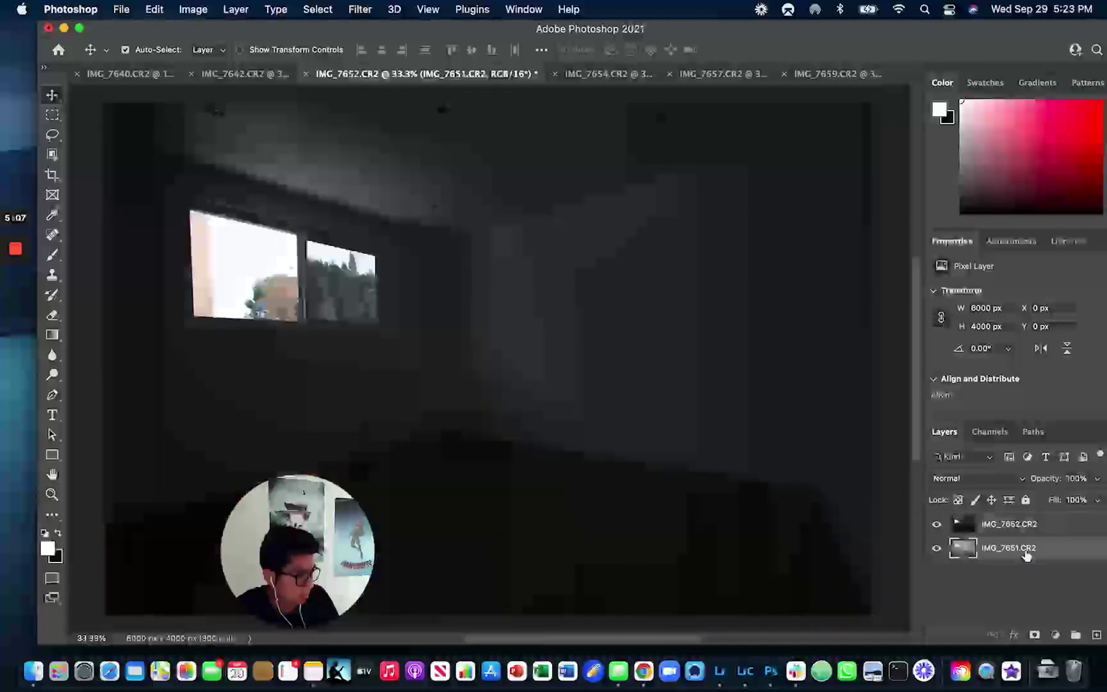
- Add a layer mask to the IMG_7652.CR2 layer and invert it to black to hide the dark exposure
click(999, 526)
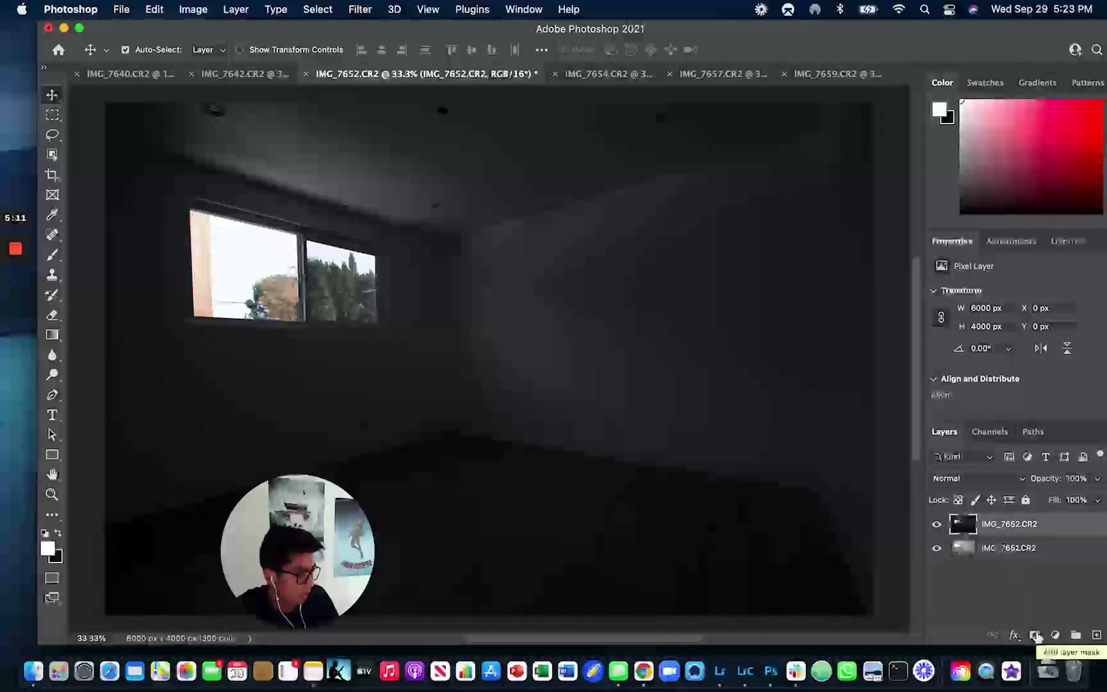
click(1036, 635)
key(super)
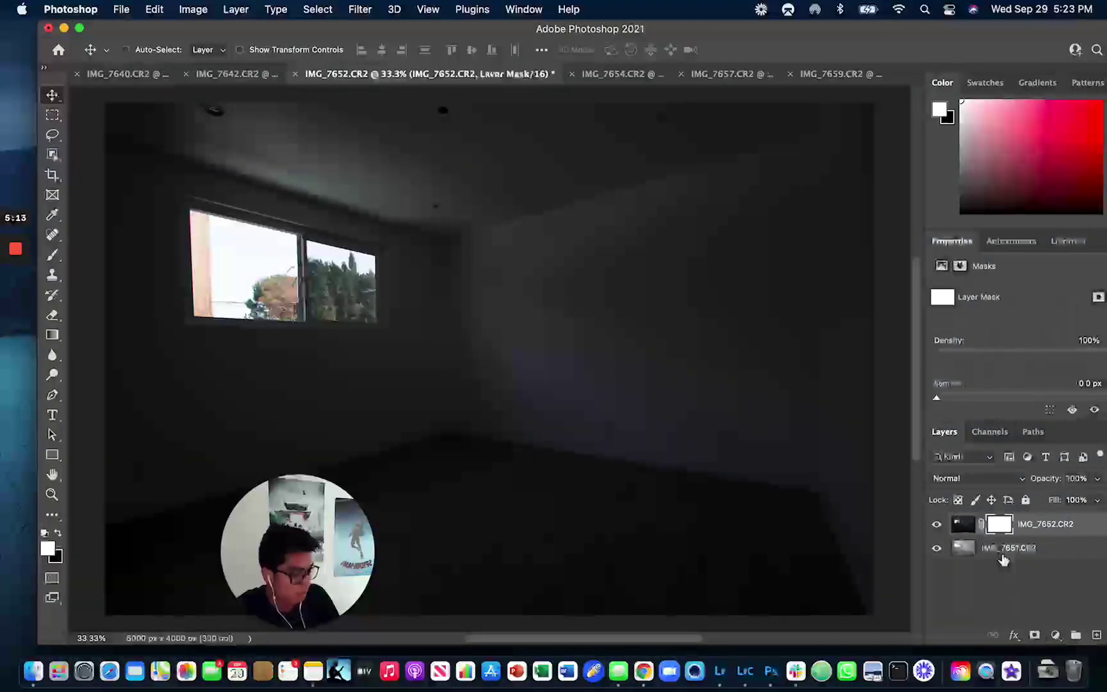
key(super+i)
- With a 20 px white brush, paint straight strokes on the mask along the left window pane's top and right edges
scroll(141, 264, up, 5)
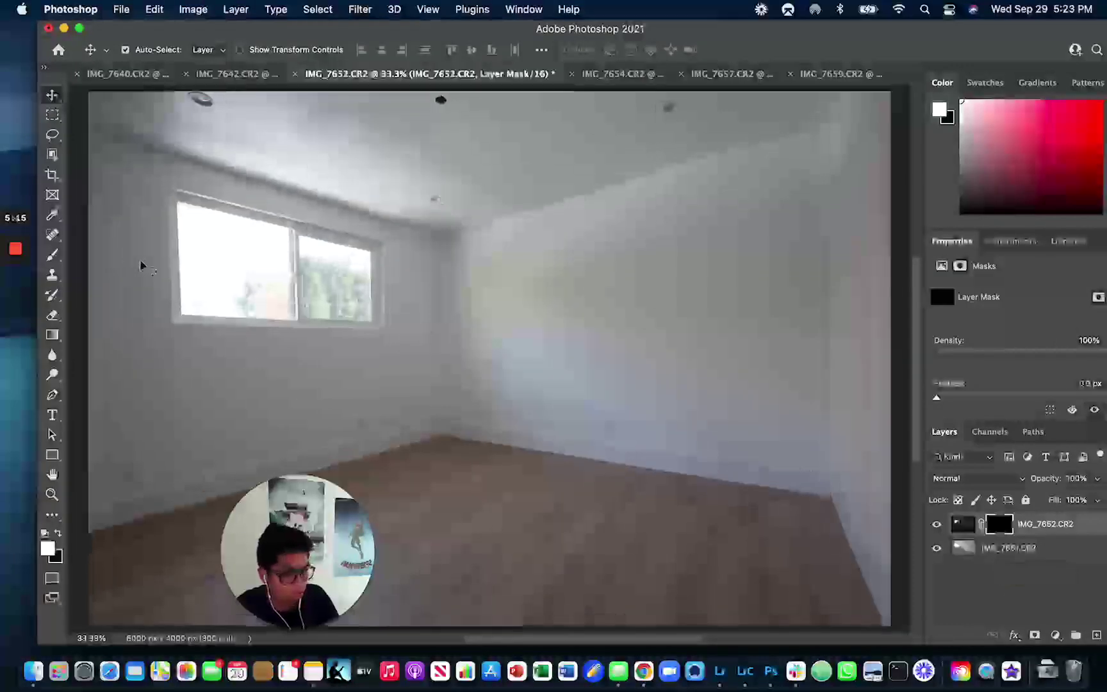
scroll(141, 265, up, 3)
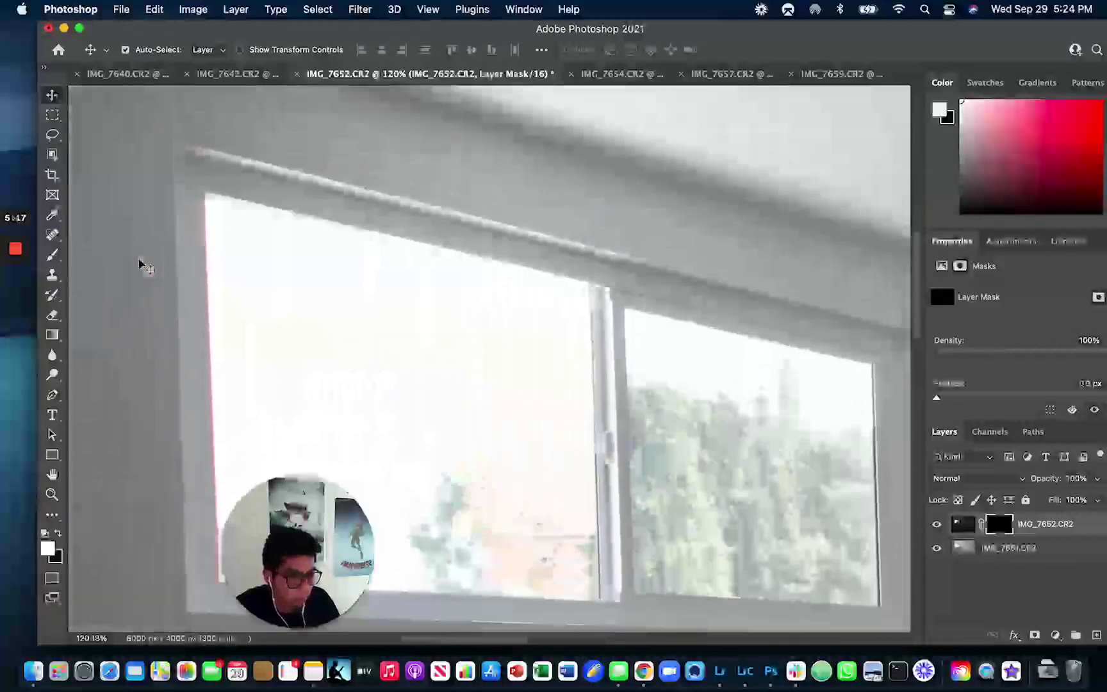
click(52, 254)
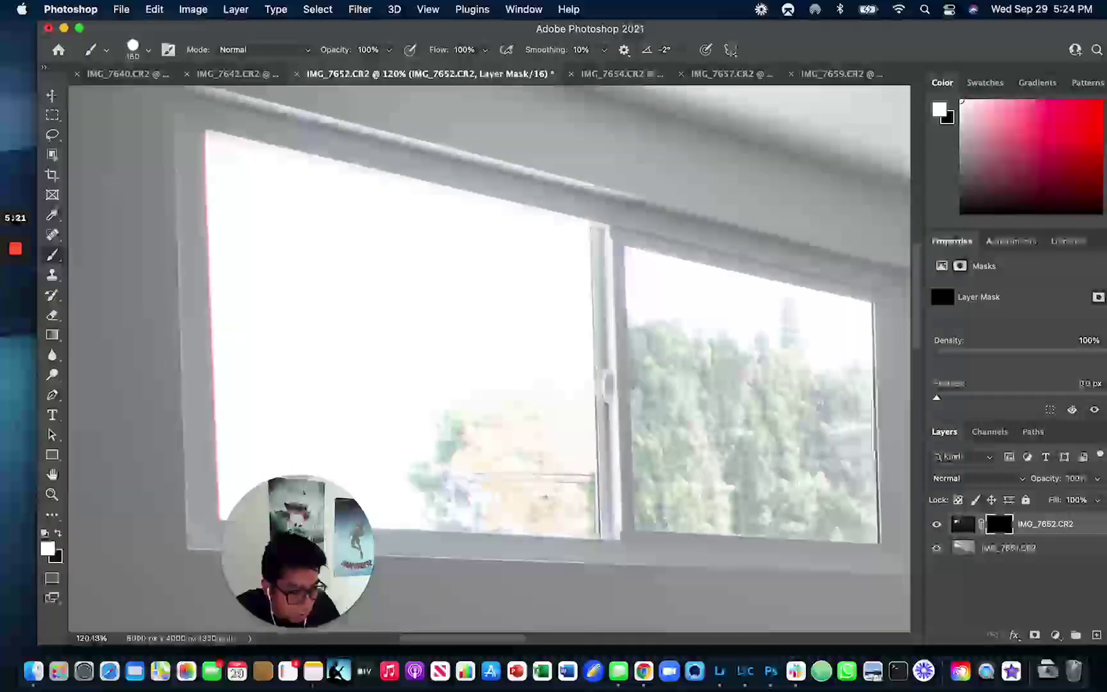
click(148, 50)
text(20)
key(Return)
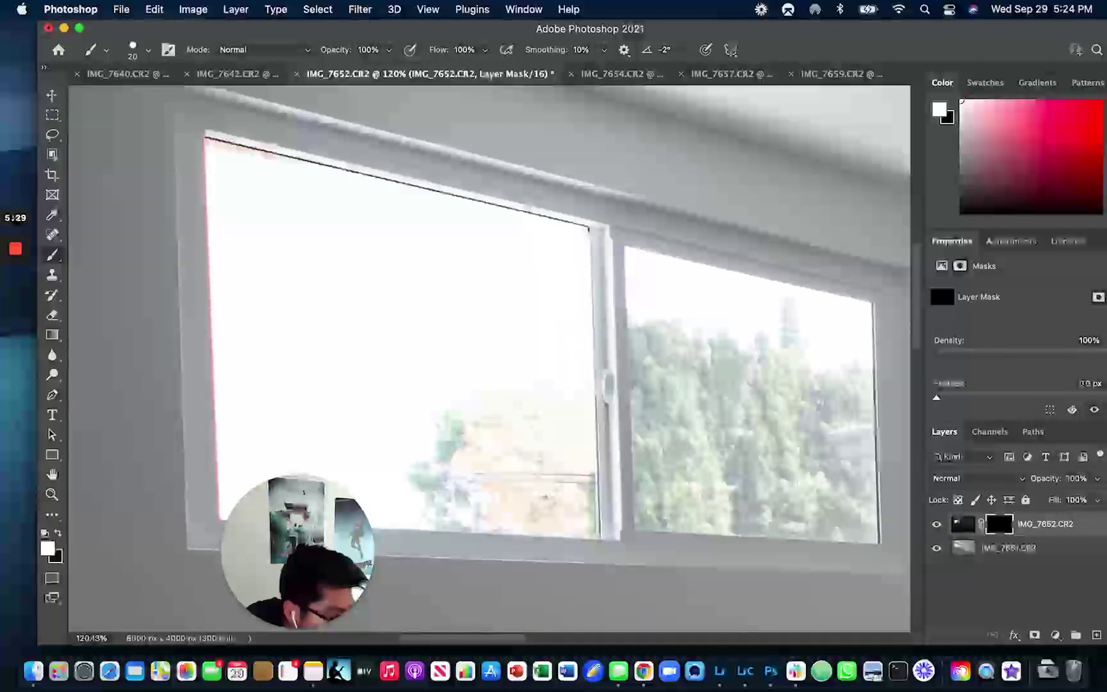
scroll(207, 138, down, 5)
shift+click(603, 358)
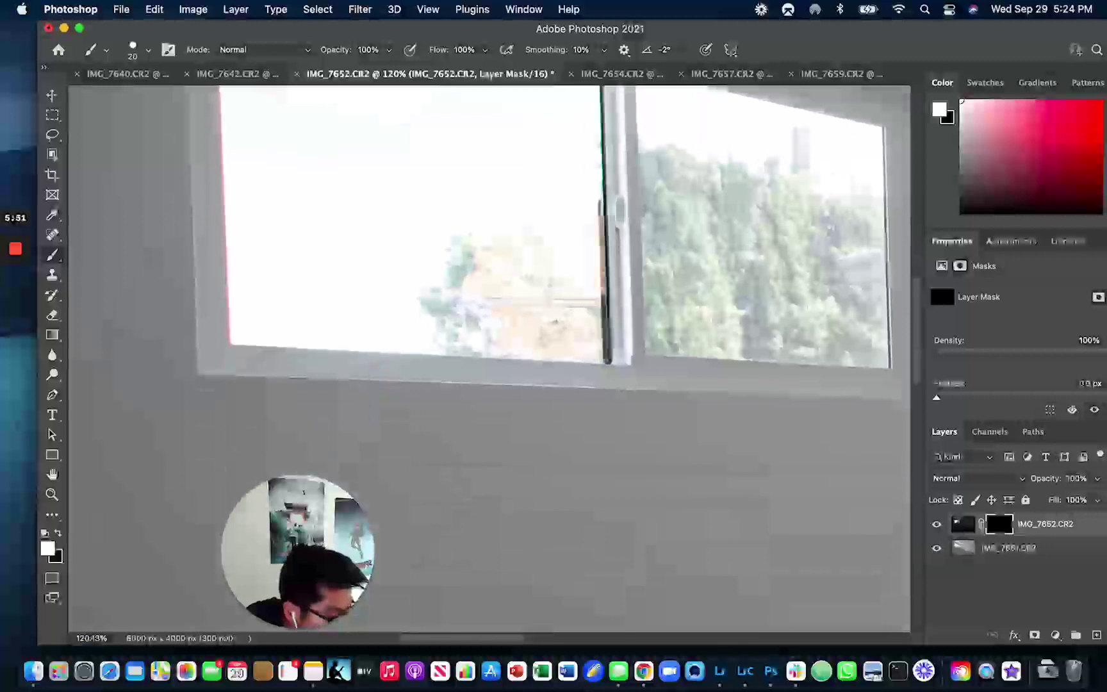
- Complete the white mask outline with straight strokes along the left pane's bottom and left edges
shift+click(235, 343)
scroll(490, 358, up, 15)
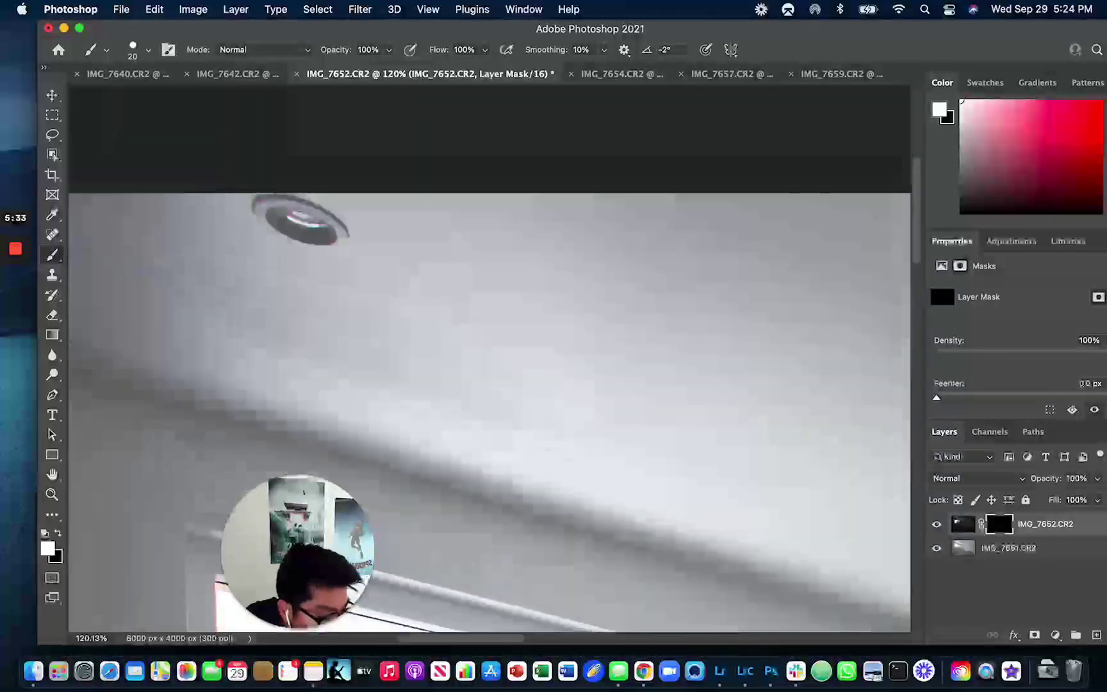
scroll(489, 358, down, 12)
scroll(489, 358, up, 1)
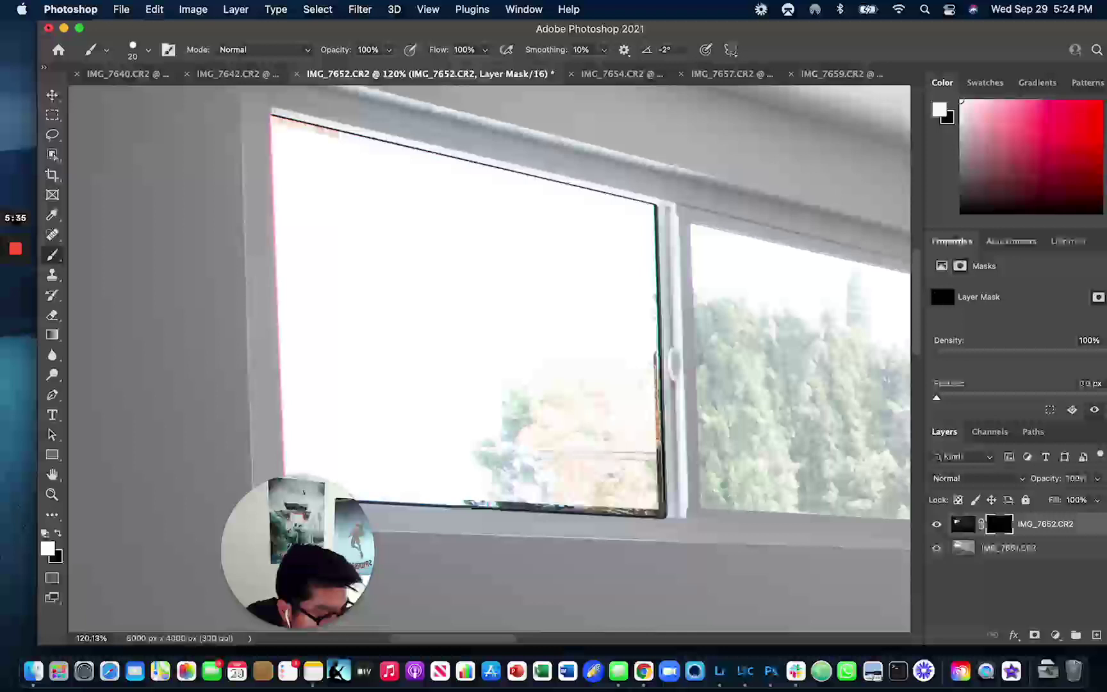
shift+click(278, 123)
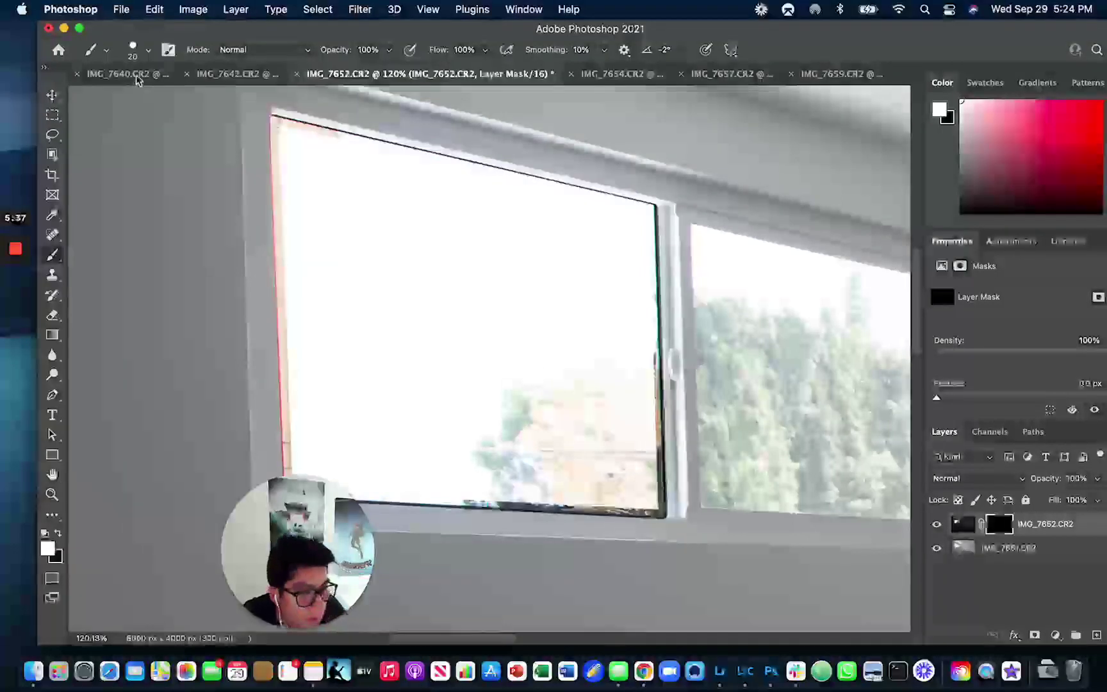
- Set the brush to 50 px and widen the white mask band just inside the left pane's edges
click(148, 51)
text(50)
key(Return)
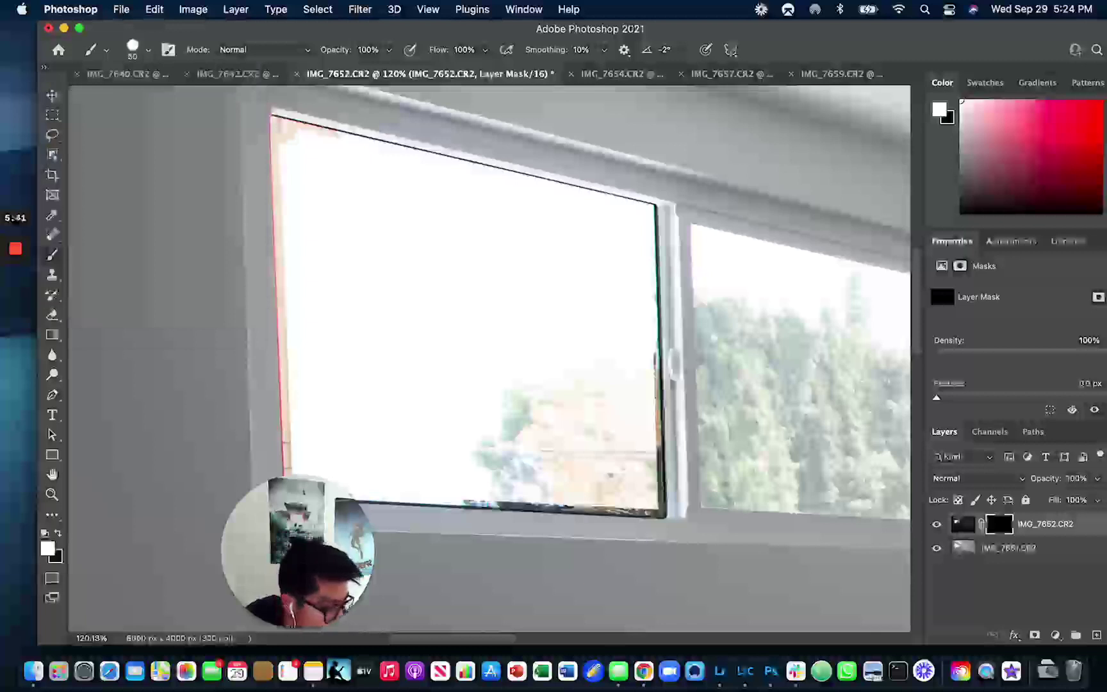
drag(301, 135, 642, 215)
drag(647, 340, 653, 500)
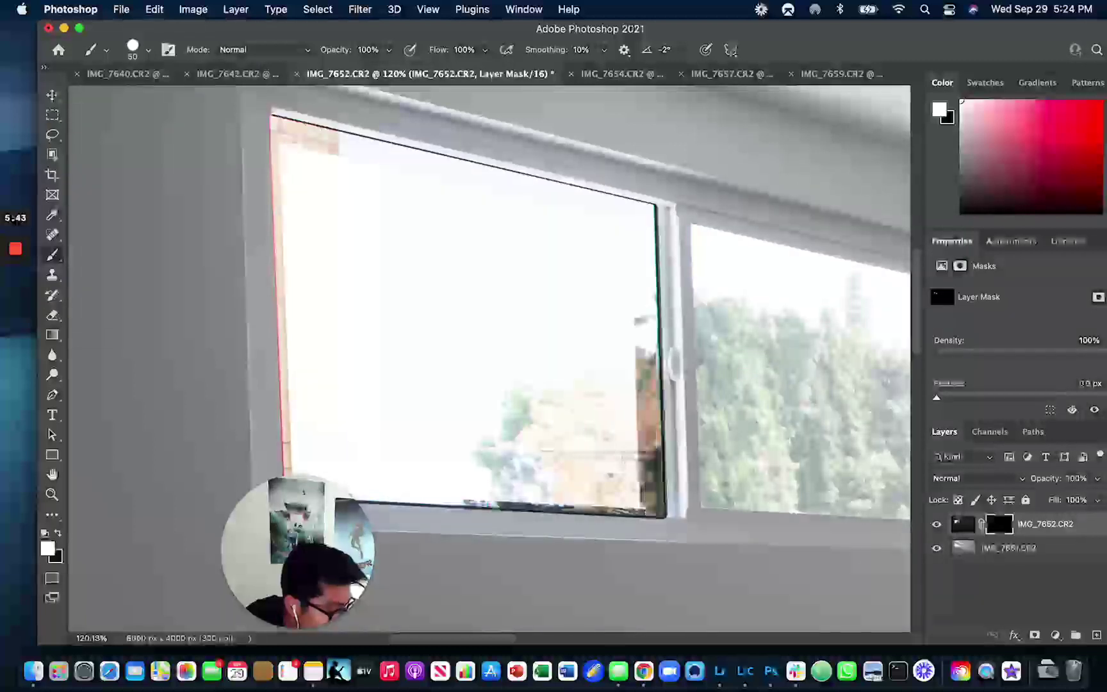
scroll(490, 358, down, 3)
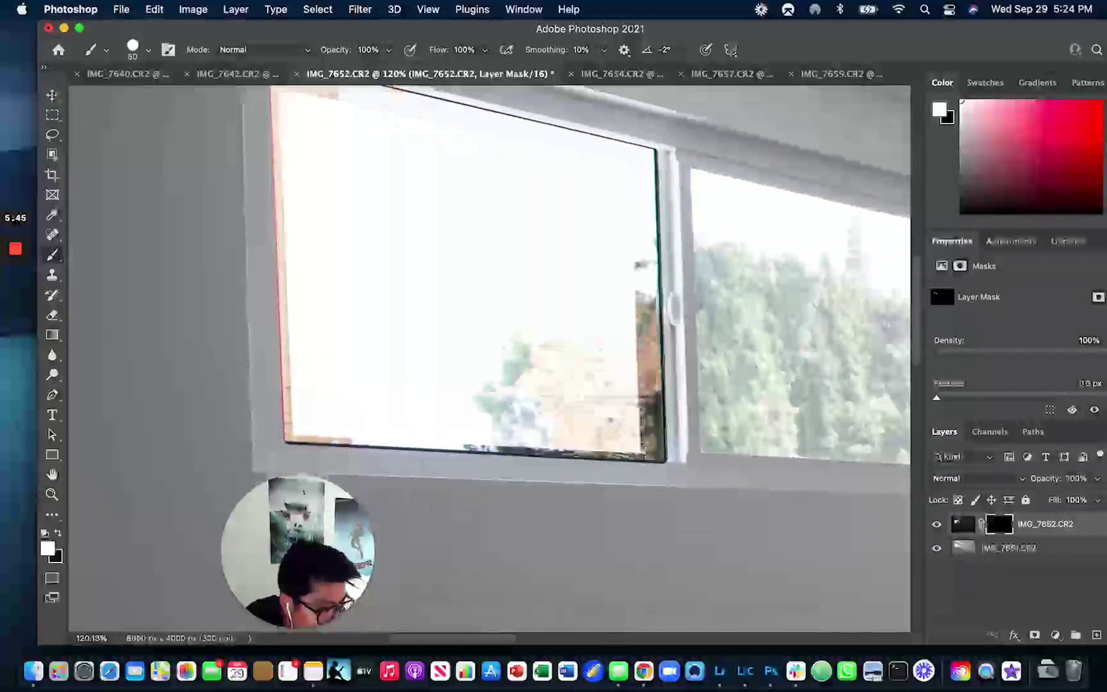
scroll(490, 358, up, 8)
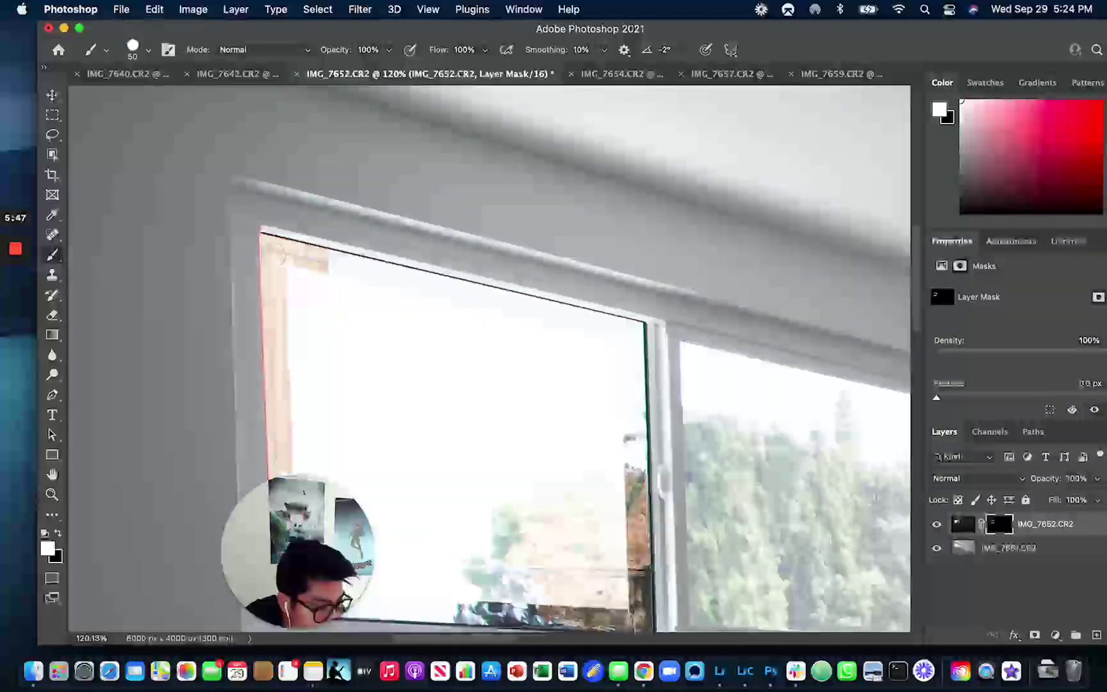
- Set the brush to 200 px and fill the whole interior of the left pane with white on the mask
click(148, 50)
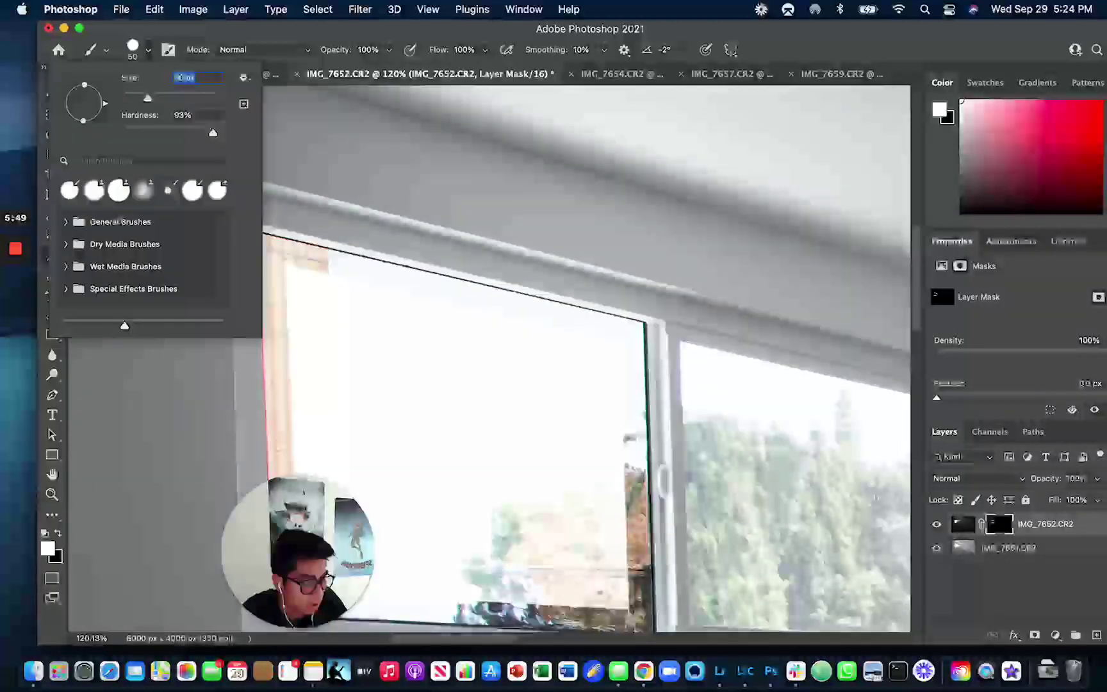
text(200)
key(Return)
scroll(490, 358, down, 5)
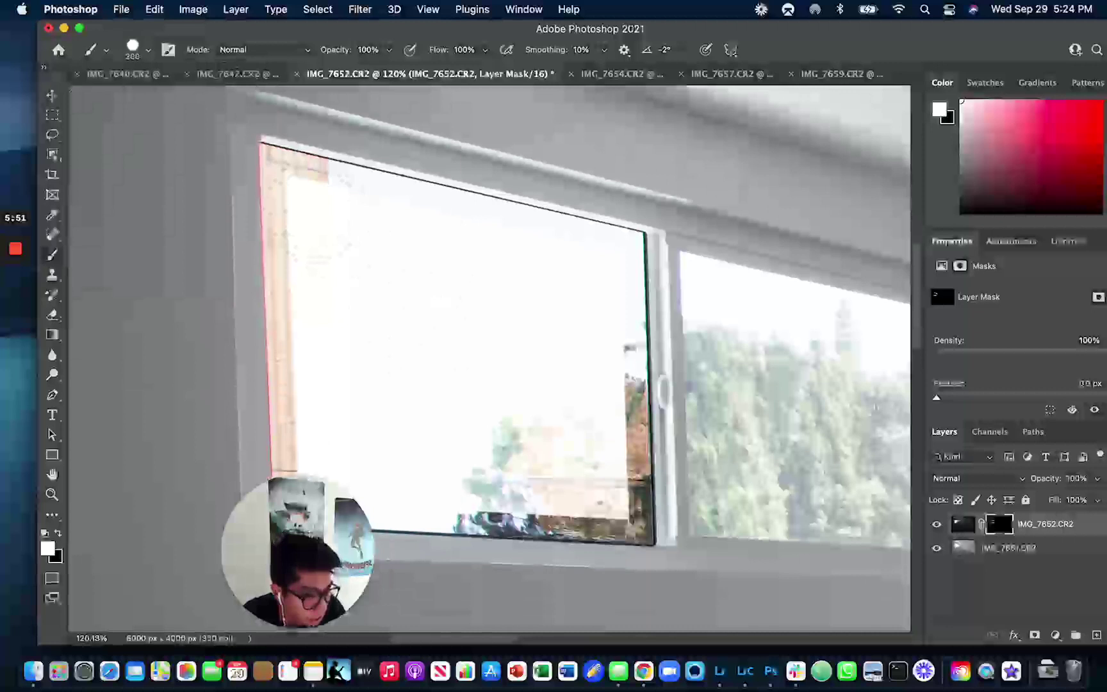
mouse_move(318, 218)
mouse_down()
mouse_move(600, 322)
mouse_move(587, 295)
mouse_move(599, 280)
mouse_move(599, 477)
mouse_up()
scroll(599, 477, down, 4)
scroll(598, 477, left, 3)
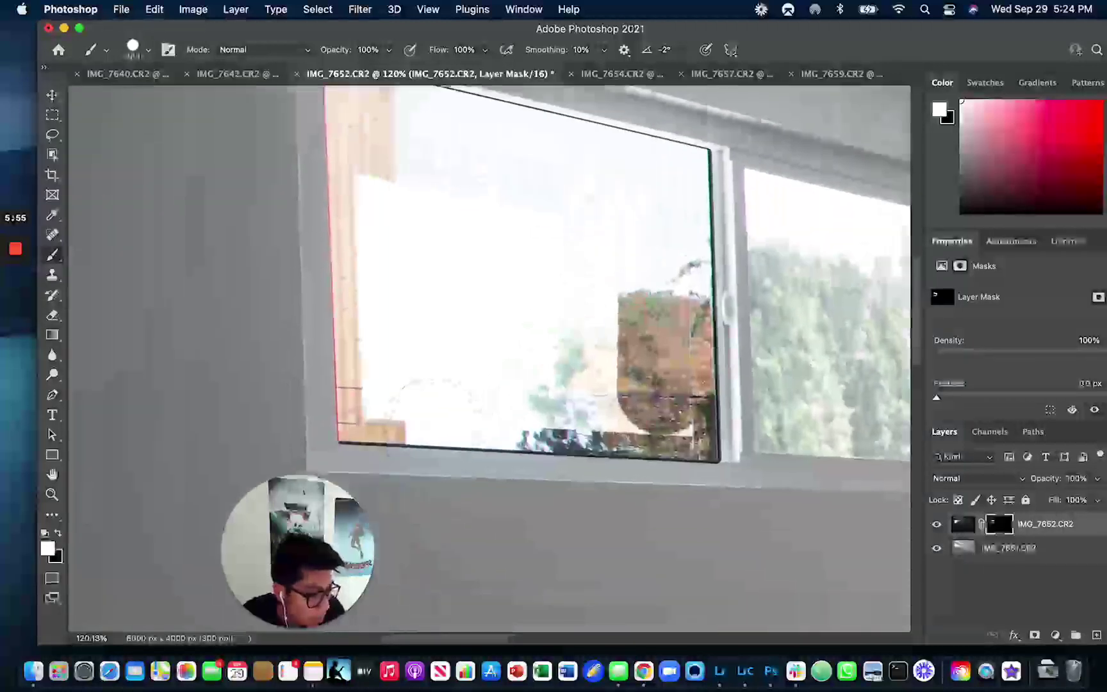
drag(387, 388, 396, 181)
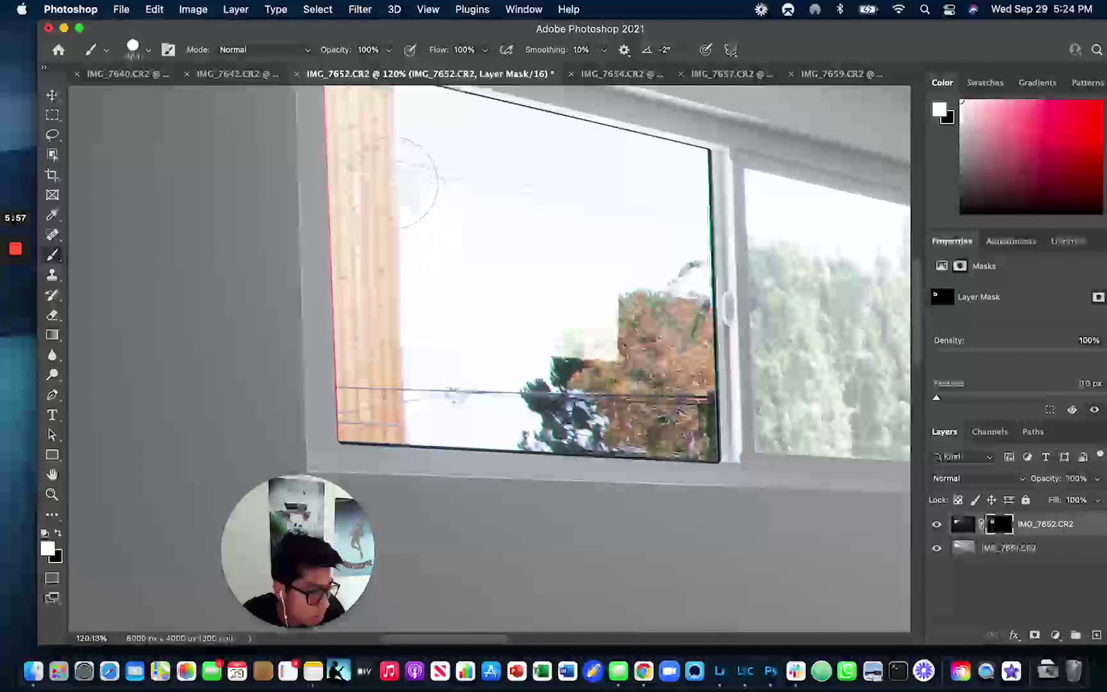
click(584, 331)
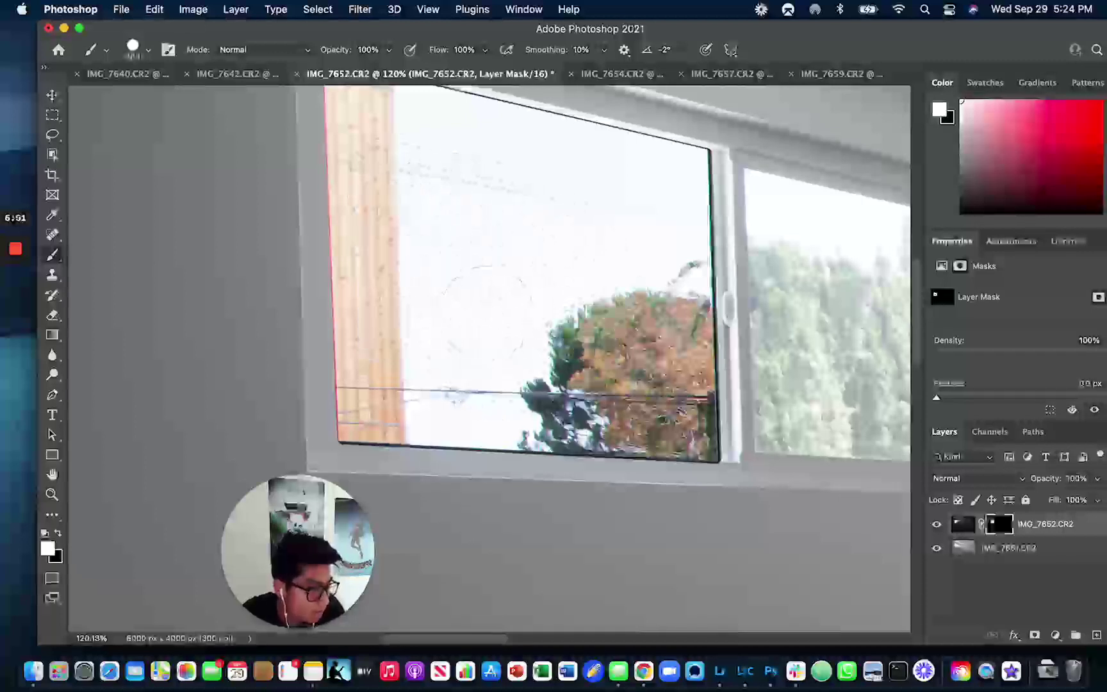
click(590, 376)
- Set the brush to 10 px with black as foreground and mask out the dark line along the left pane's right edge
click(145, 51)
text(10)
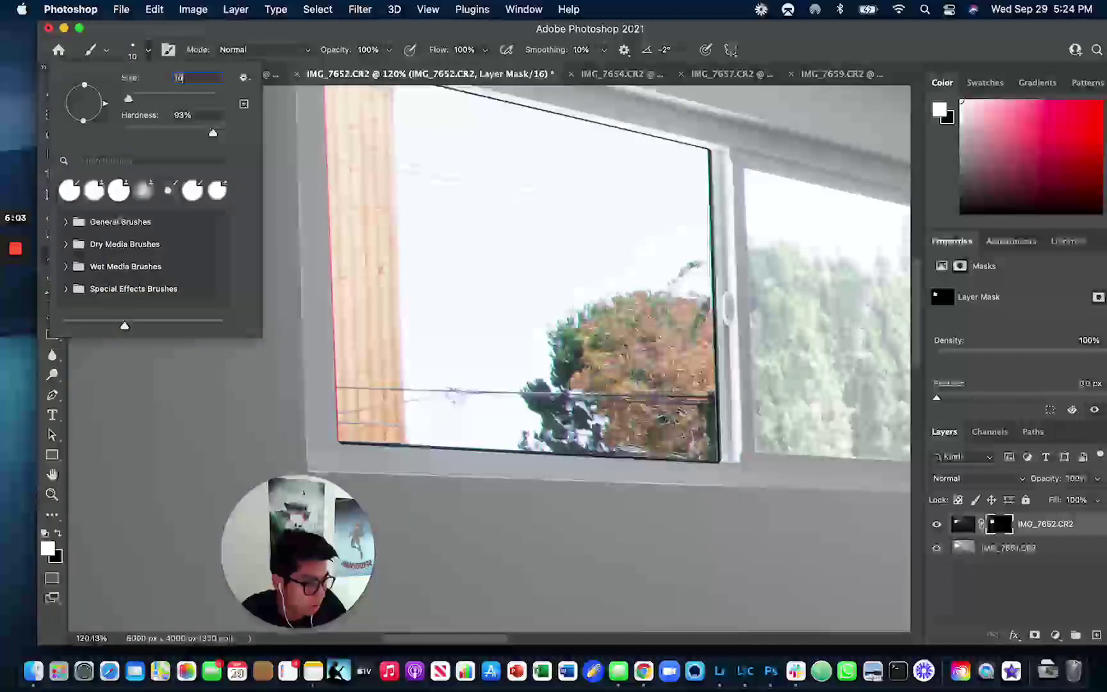
key(Return)
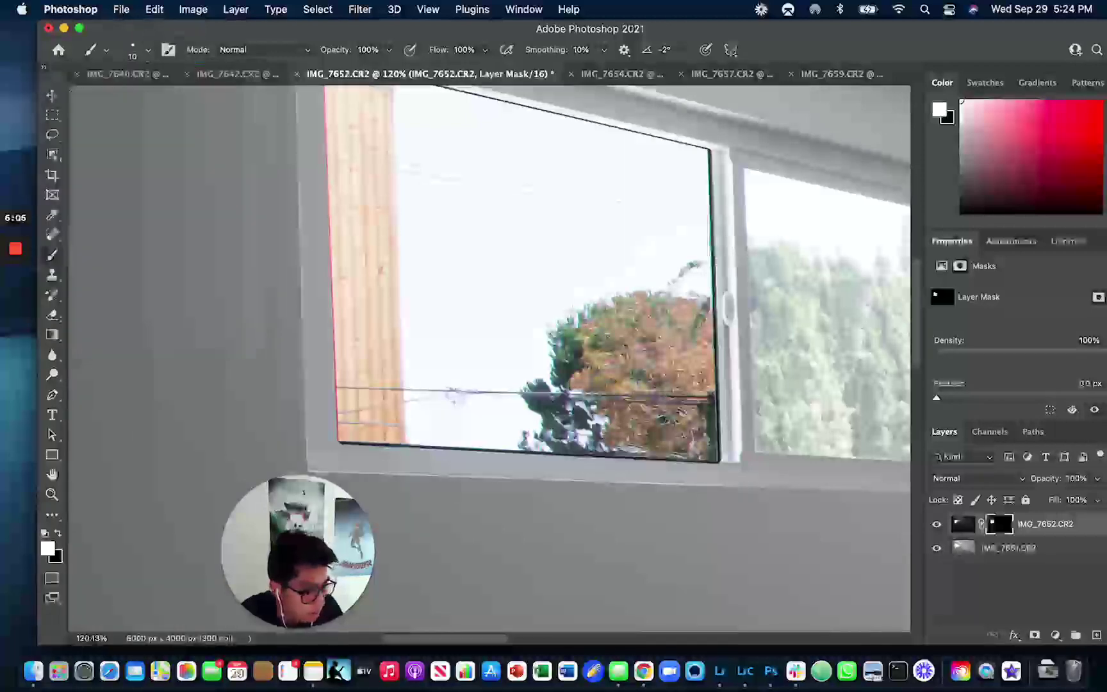
scroll(489, 358, up, 4)
scroll(490, 358, down, 1)
scroll(489, 358, right, 3)
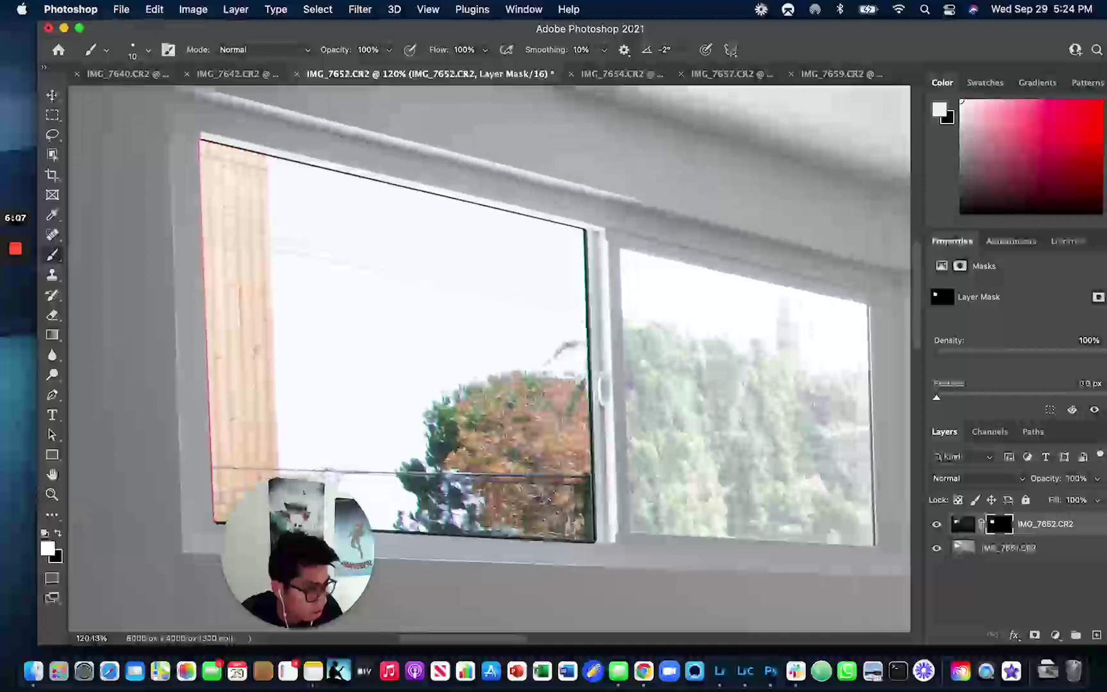
scroll(603, 308, up, 5)
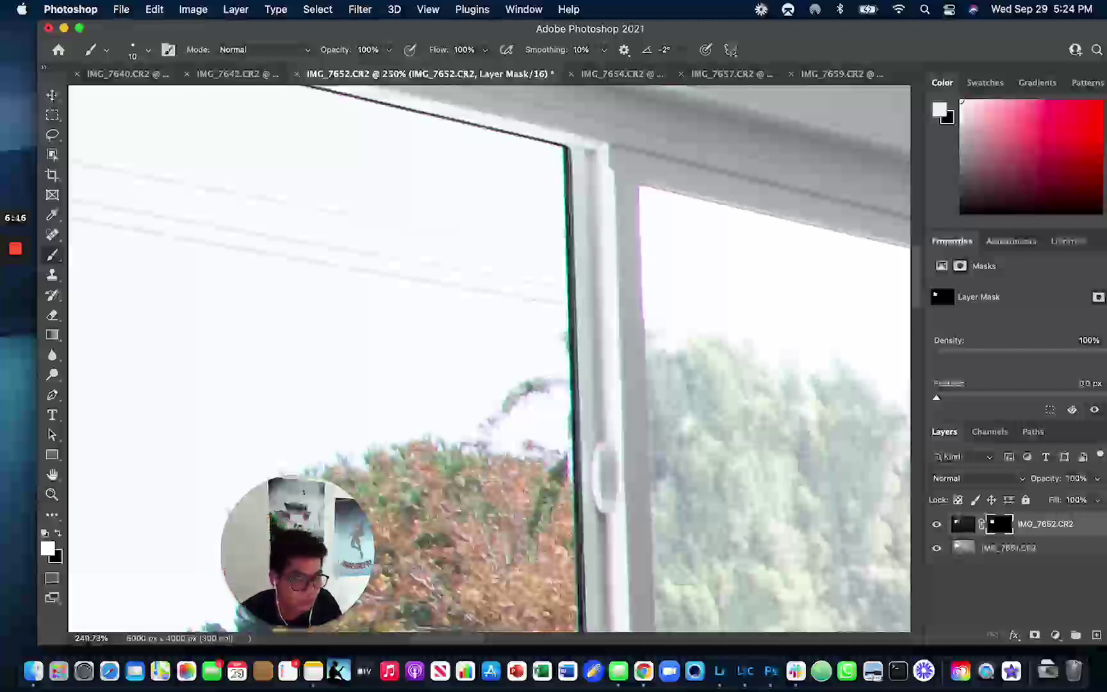
click(59, 534)
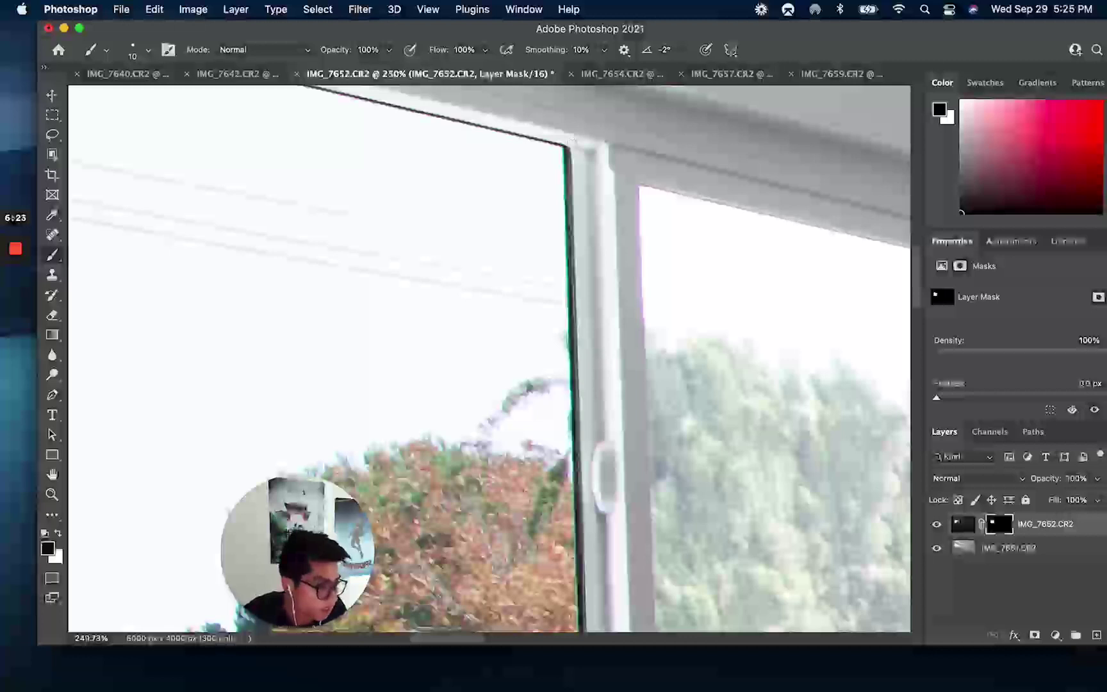
scroll(489, 358, down, 10)
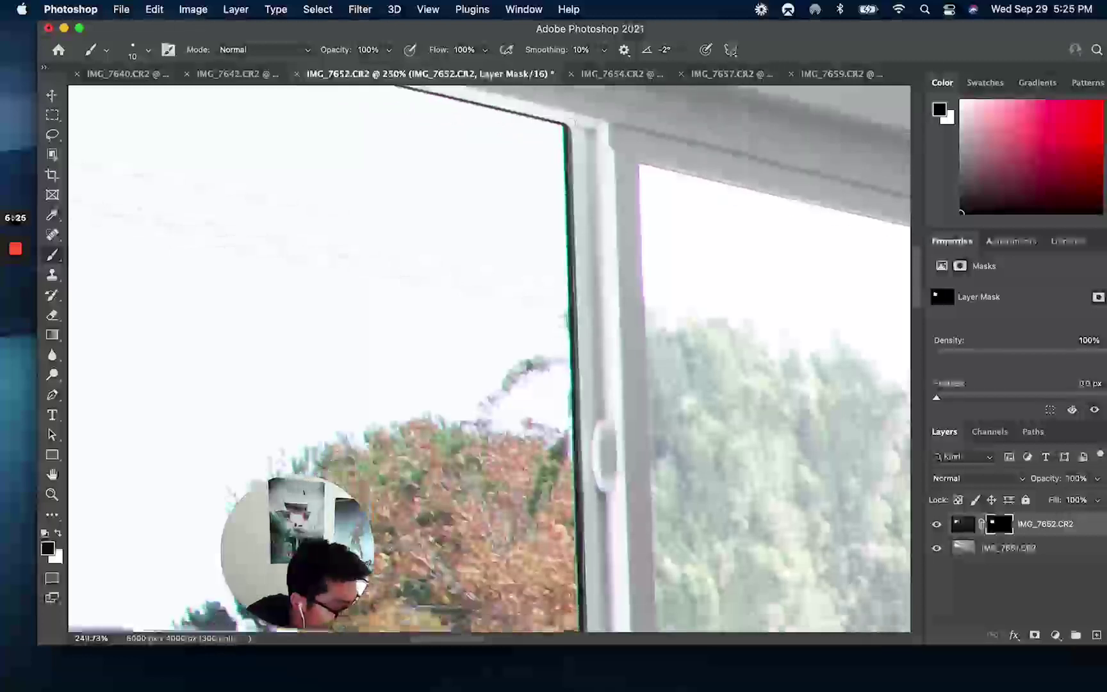
scroll(579, 280, down, 3)
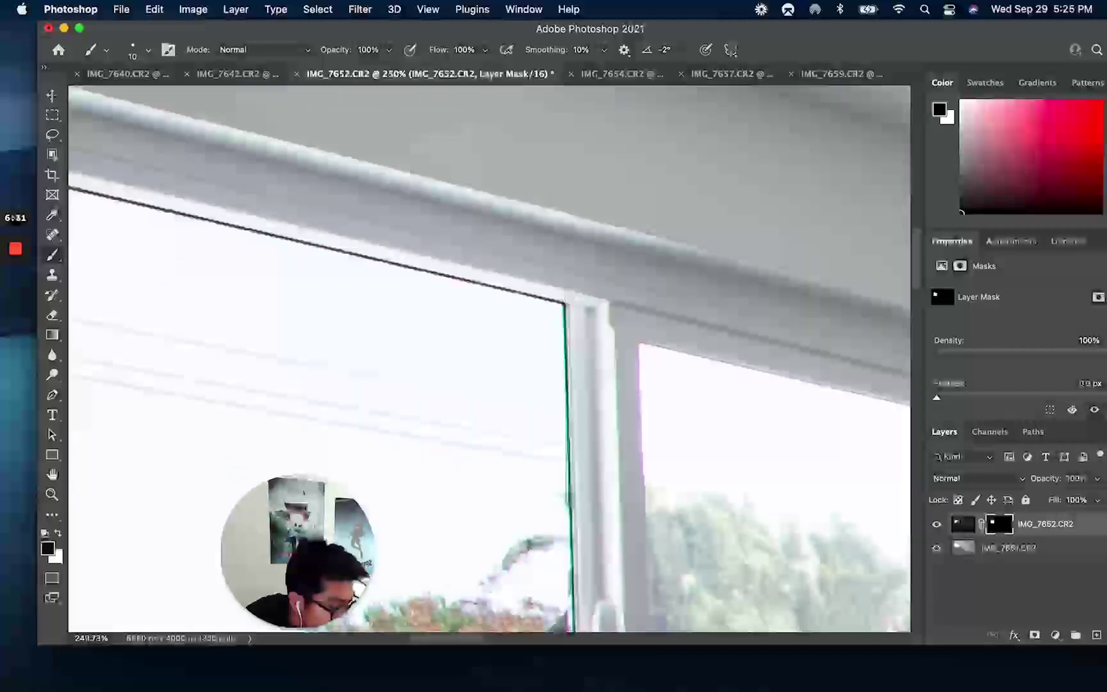
- Mask out the dark line along the left pane's top edge with a straight black stroke up to its upper-left corner
scroll(489, 359, left, 10)
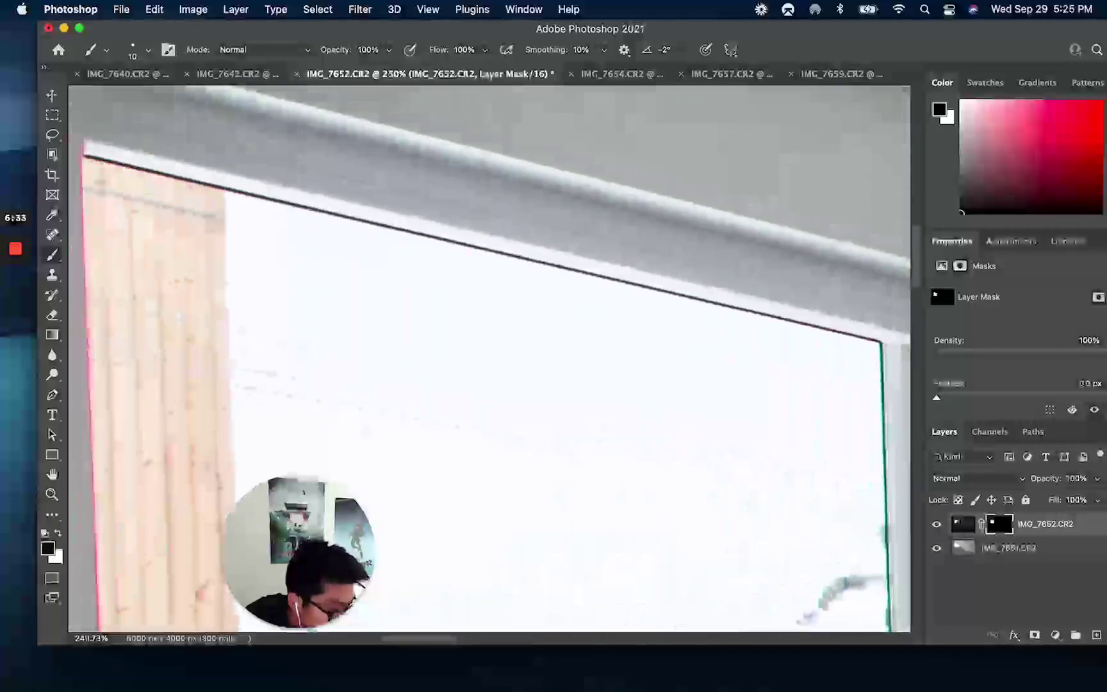
scroll(489, 359, left, 6)
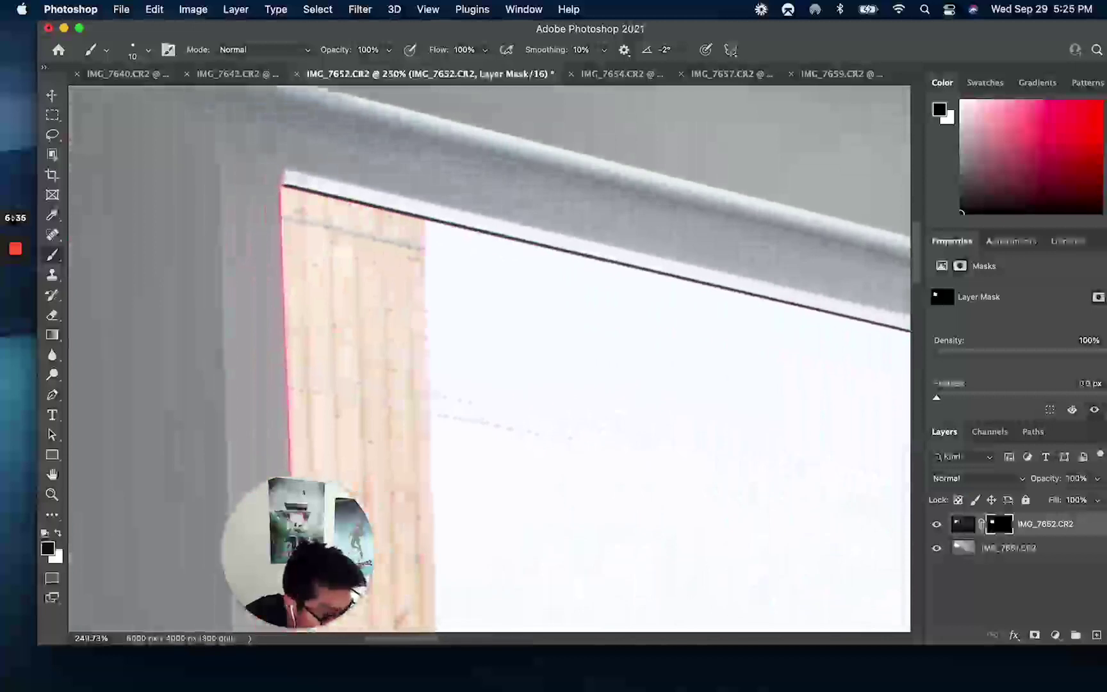
shift+click(283, 180)
scroll(489, 358, right, 5)
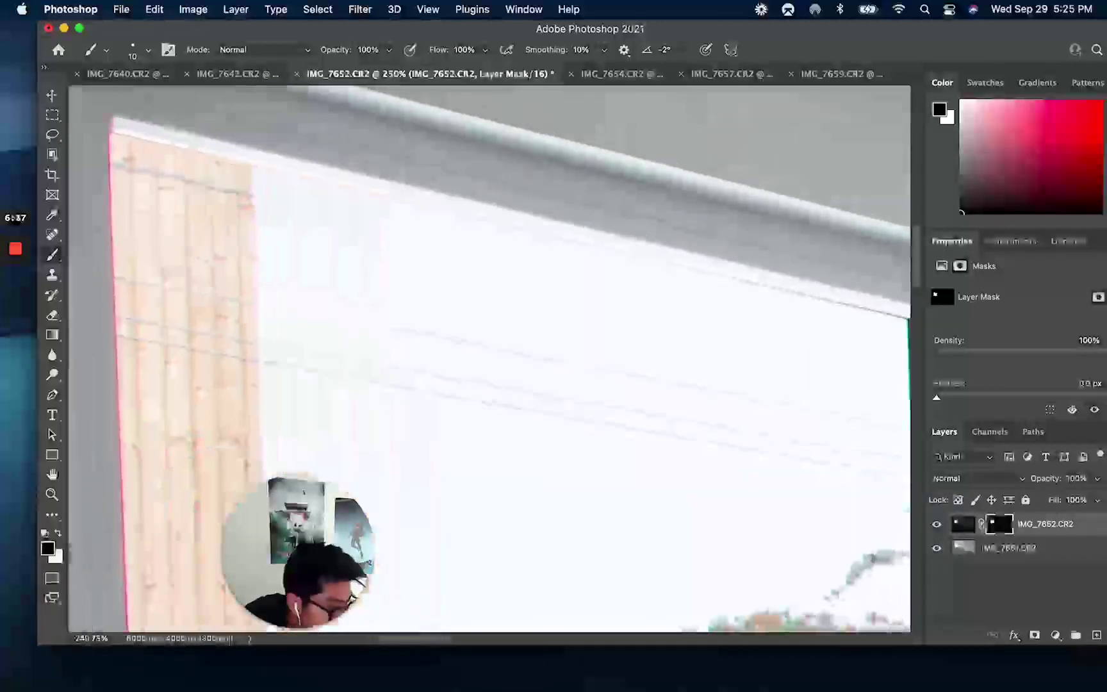
scroll(490, 359, down, 3)
scroll(489, 359, down, 9)
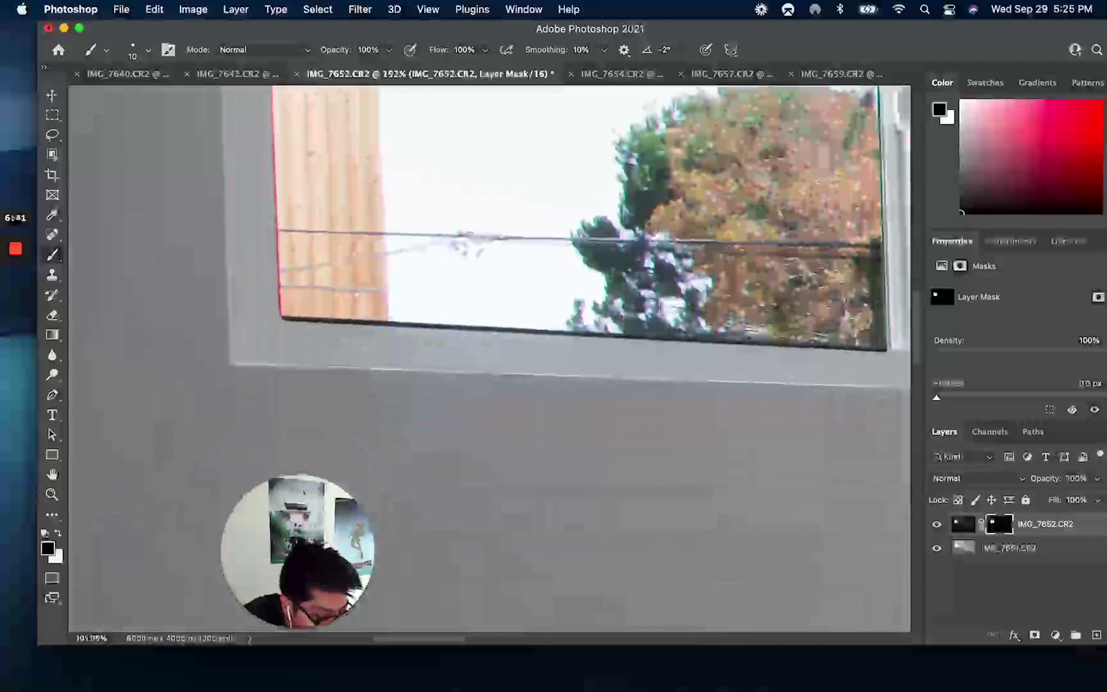
- Mask out the dark line along the left pane's bottom edge with a straight black stroke to its lower-right corner
scroll(309, 318, right, 3)
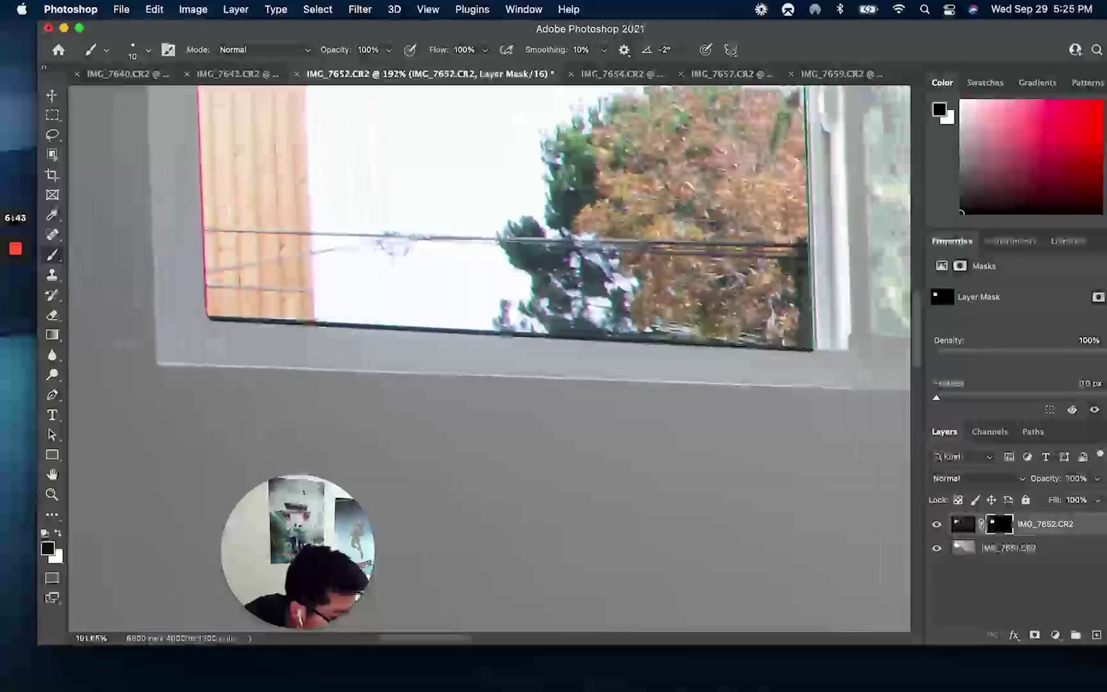
shift+click(812, 349)
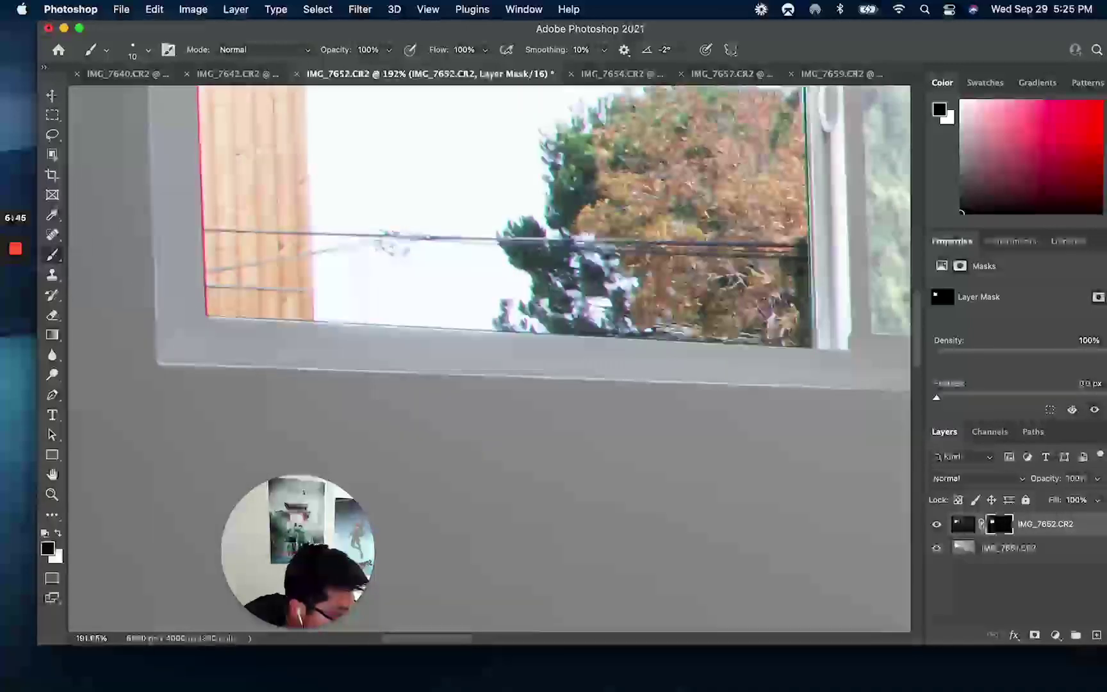
key(super+minus)
scroll(487, 362, down, 8)
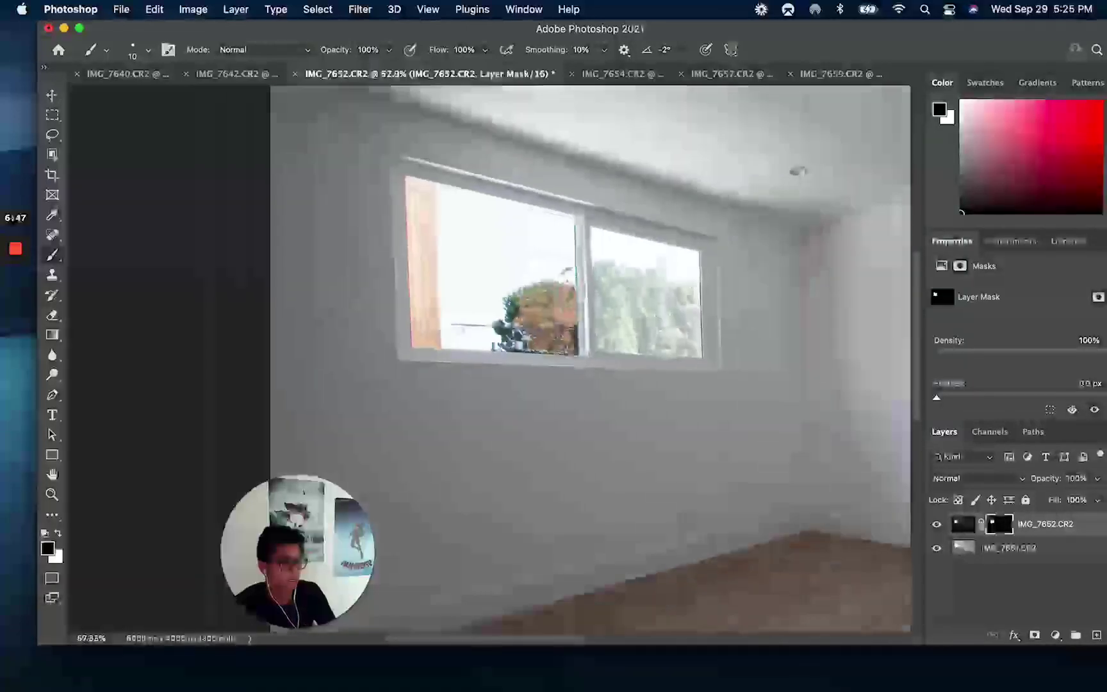
scroll(488, 358, down, 3)
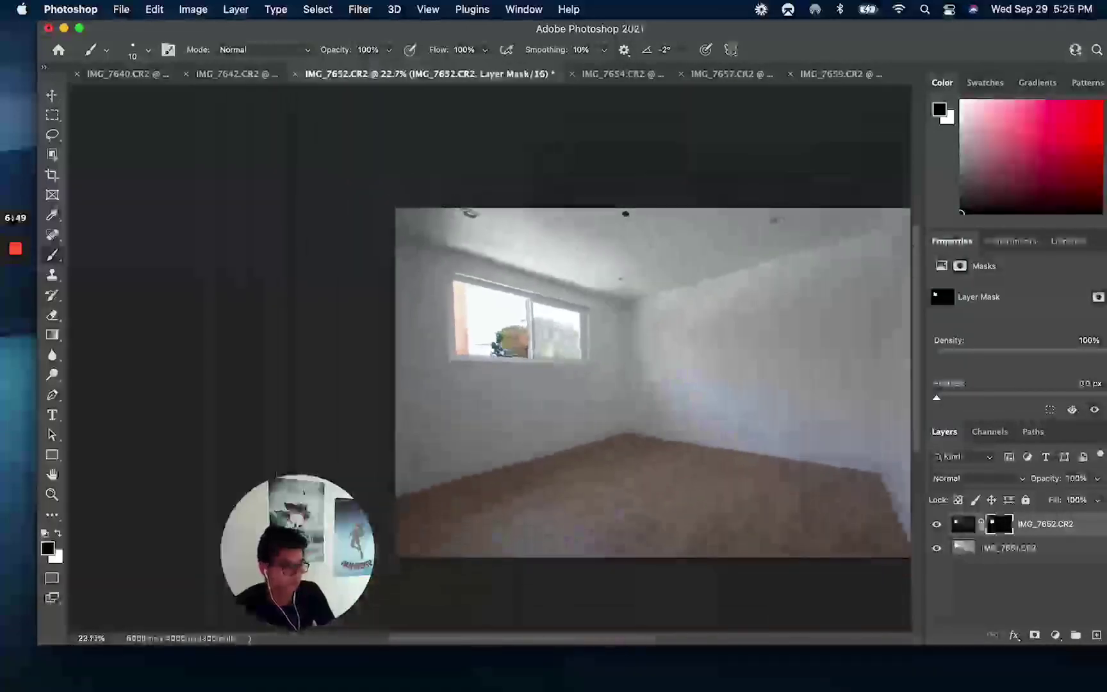
scroll(488, 359, right, 4)
scroll(488, 358, left, 1)
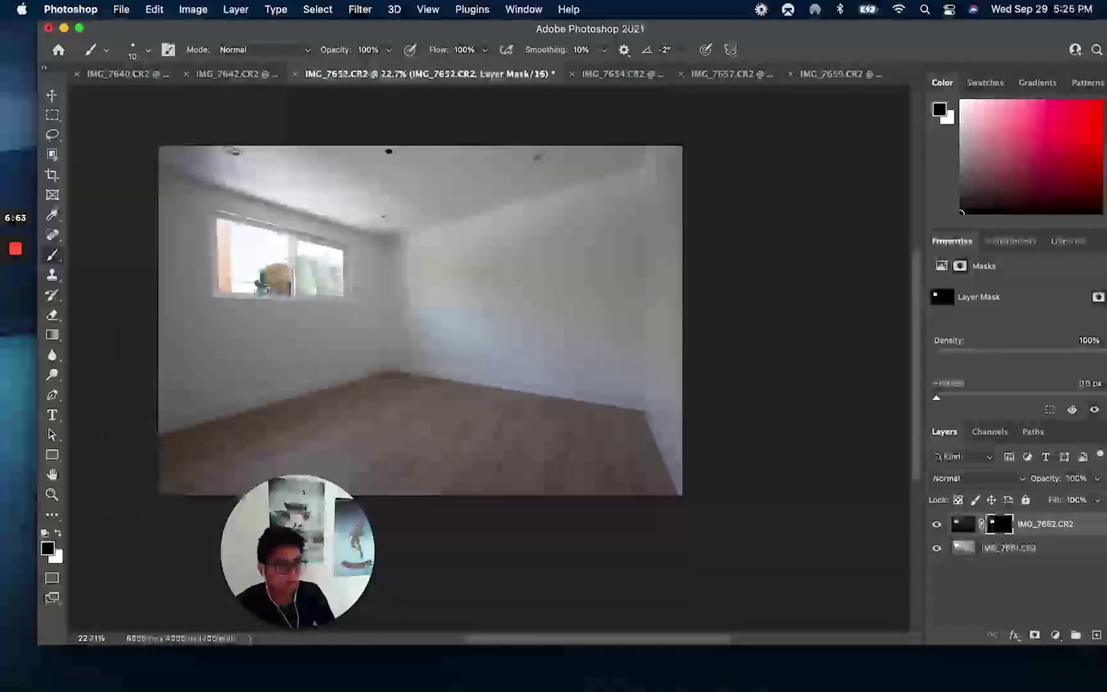
- Review the Export As settings for the blended room image and close them without exporting
click(121, 9)
mouse_move(200, 199)
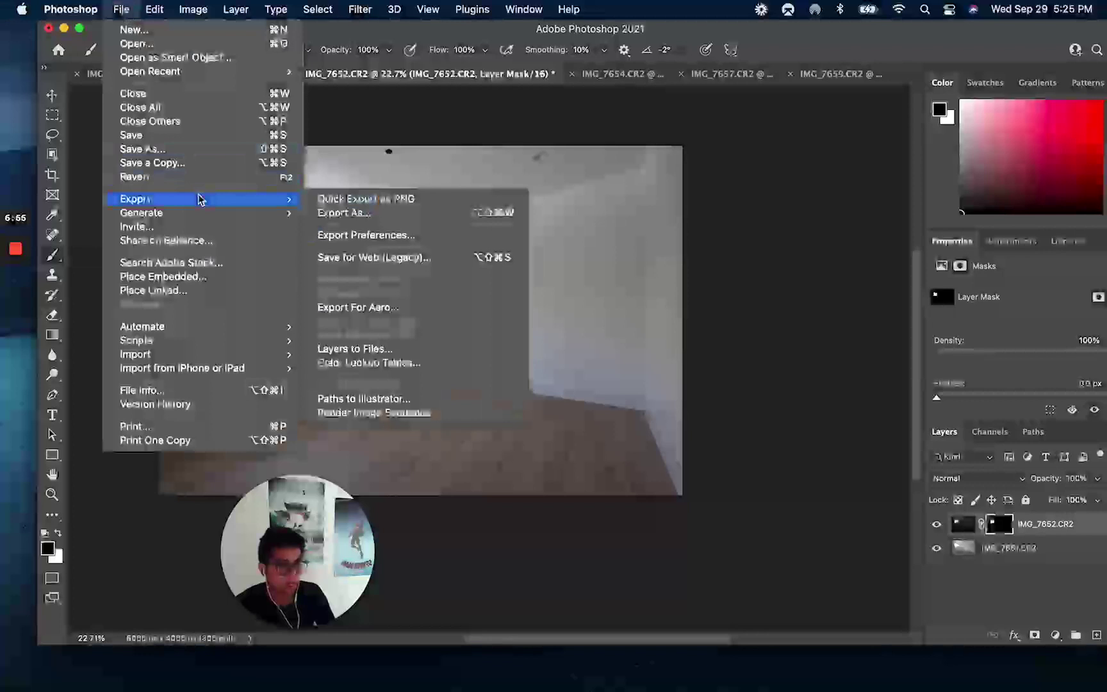
click(383, 213)
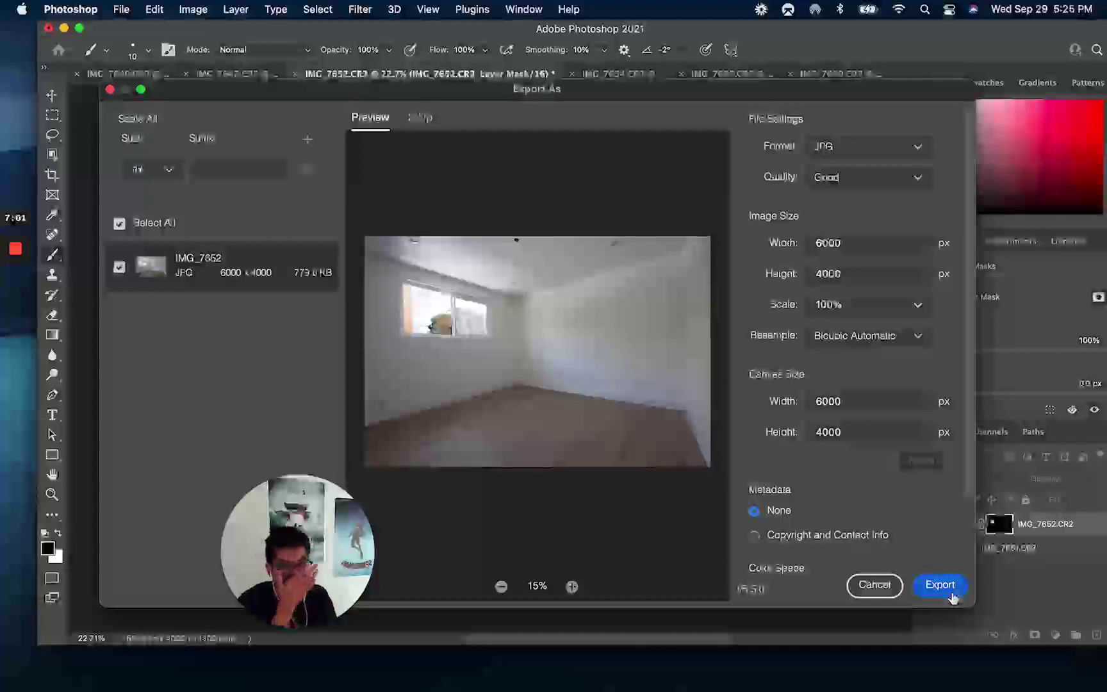
click(872, 585)
mouse_move(20, 259)
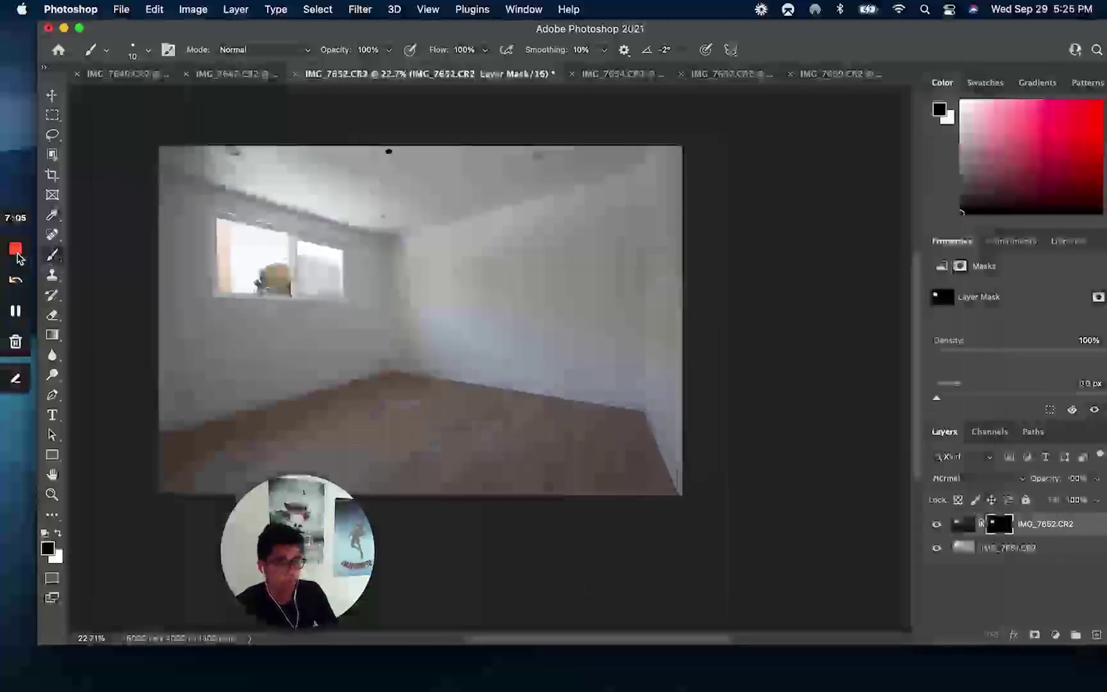